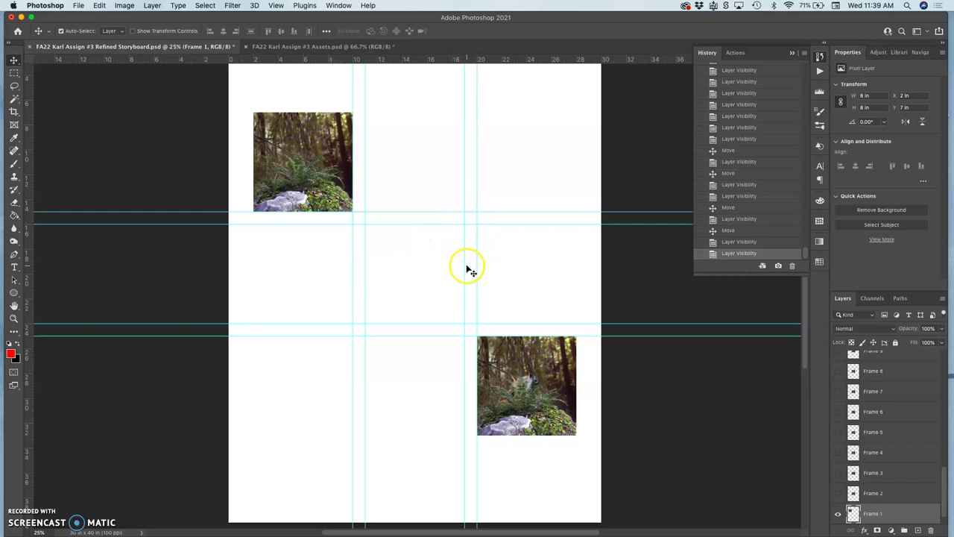
scroll(436, 231, "left", 3)
scroll(436, 232, "up", 4)
scroll(436, 231, "right", 3)
scroll(437, 232, "right", 1)
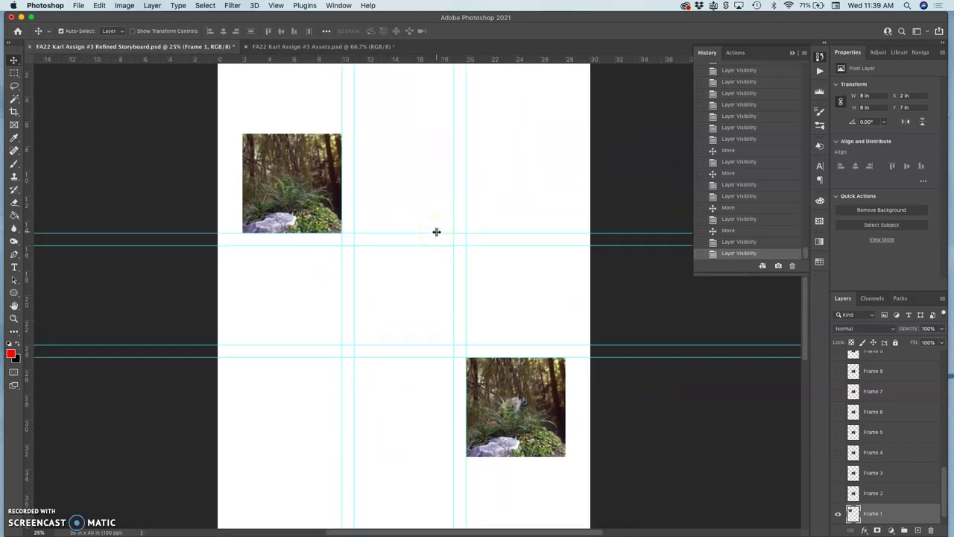
key("super+minus")
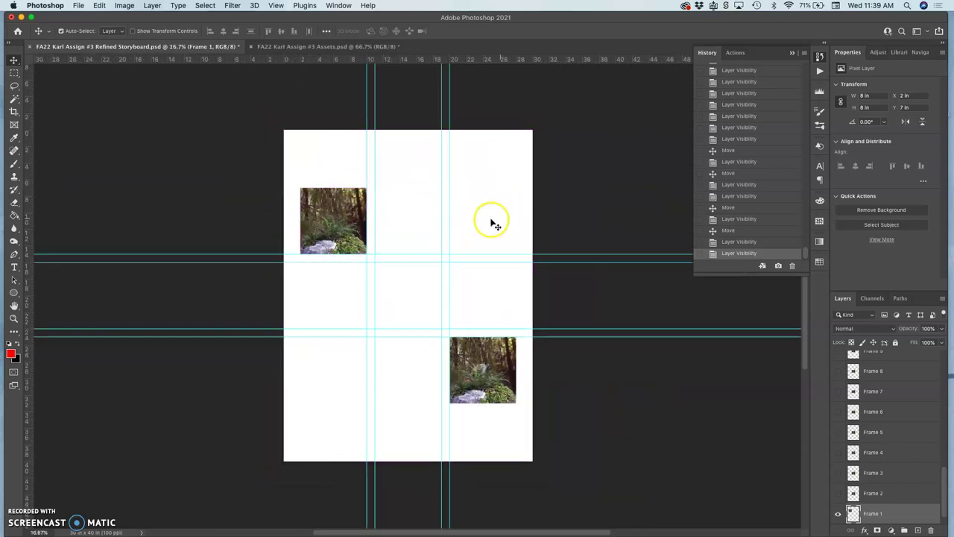
Step: Revert the storyboard document to the Make Frames From Layers history state that directly follows Image Size
scroll(757, 185, "up", 5)
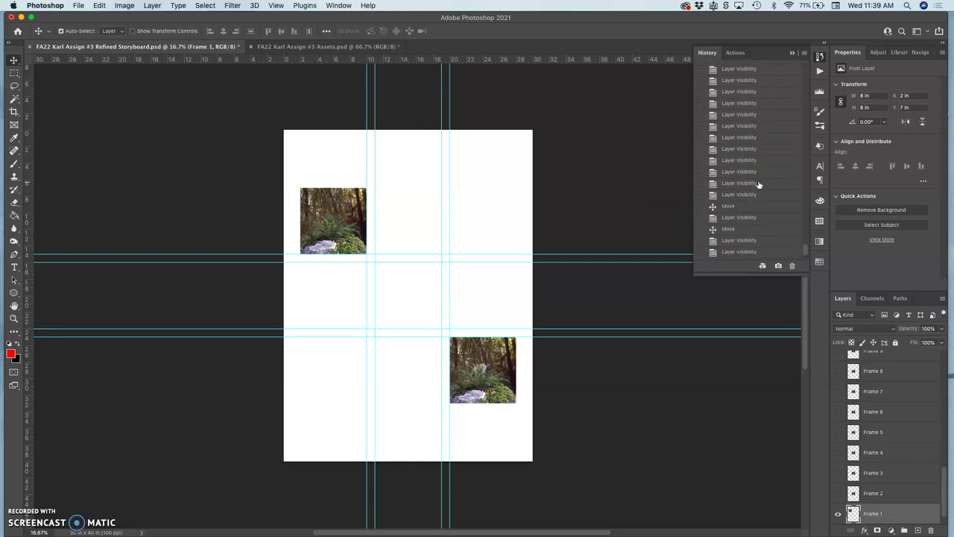
scroll(758, 185, "up", 2)
scroll(759, 184, "up", 6)
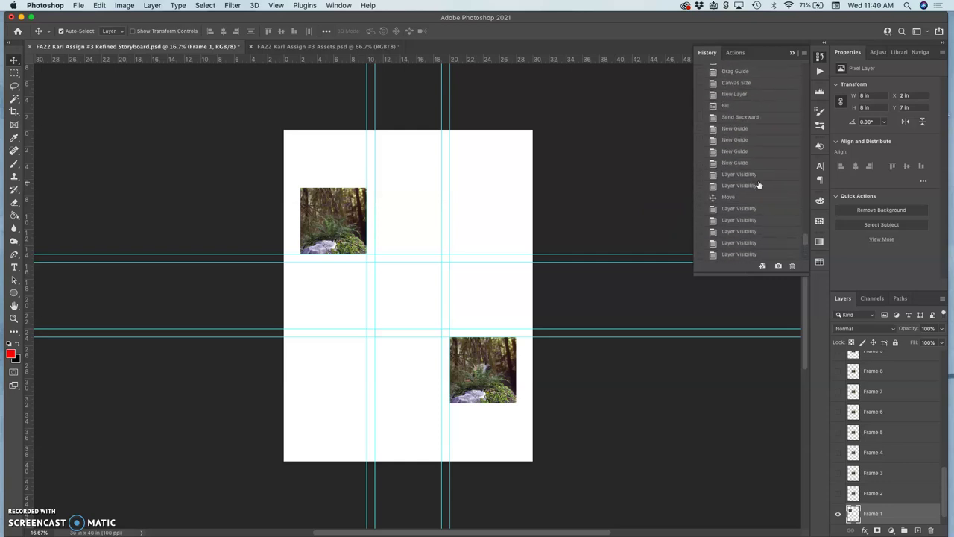
scroll(758, 184, "up", 5)
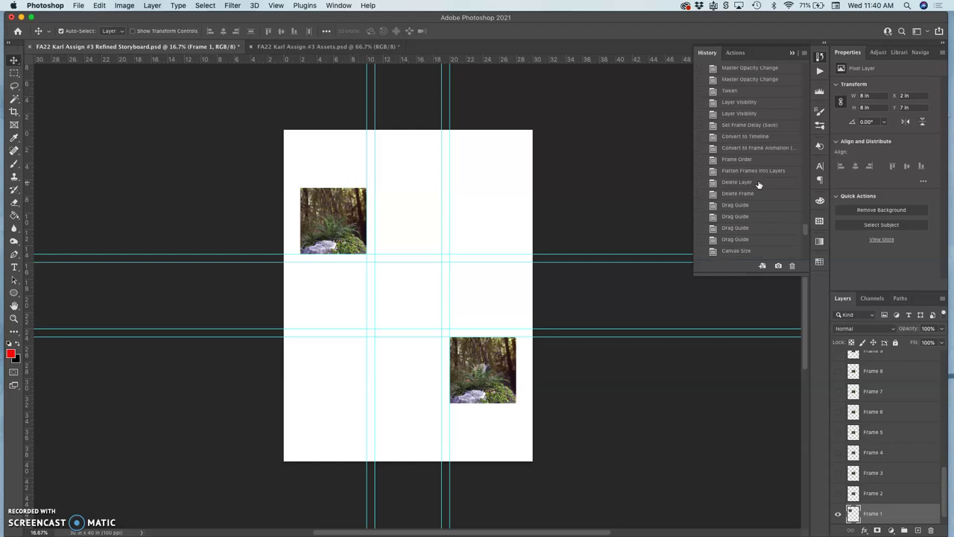
scroll(758, 185, "up", 6)
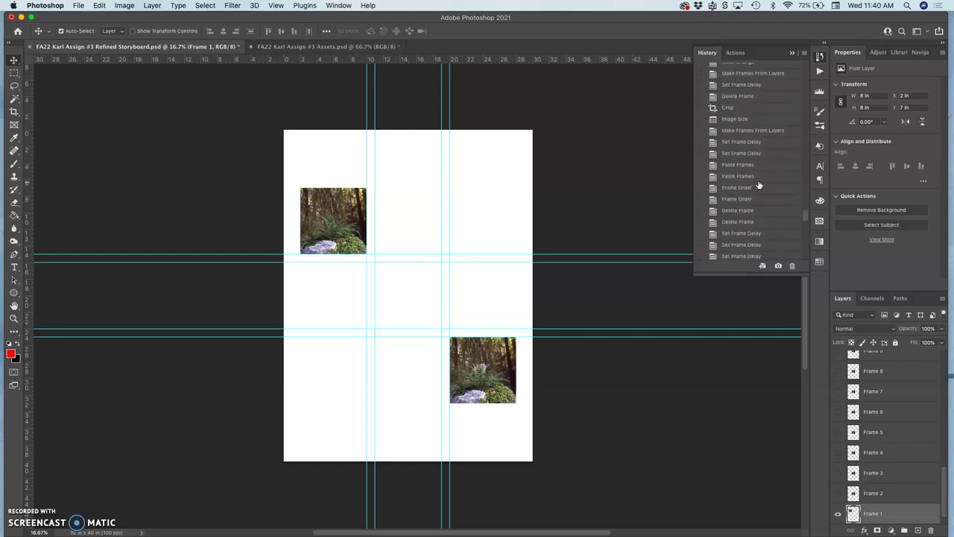
left_click(748, 132)
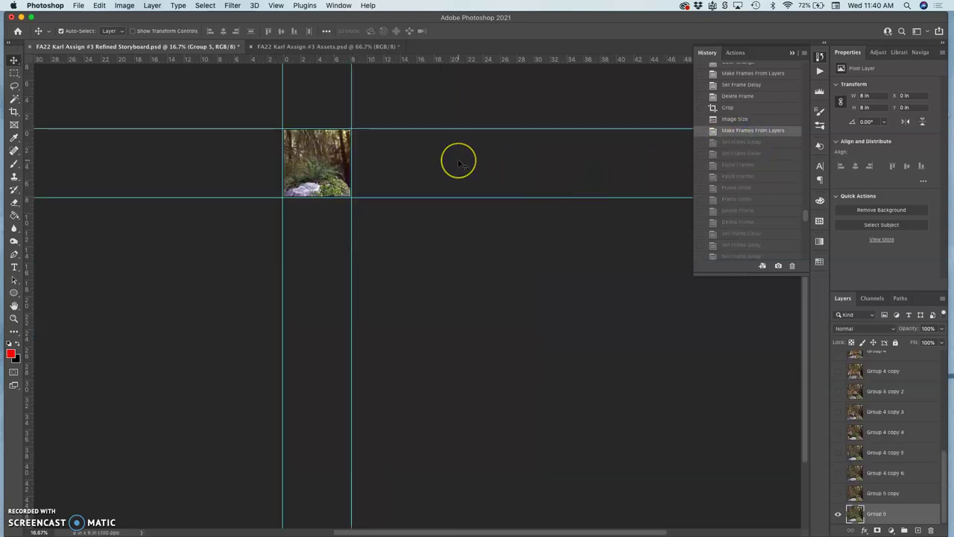
Step: Enlarge the view of the forest image to 50% and hide the guides
scroll(459, 163, "up", 5)
key("super+equal")
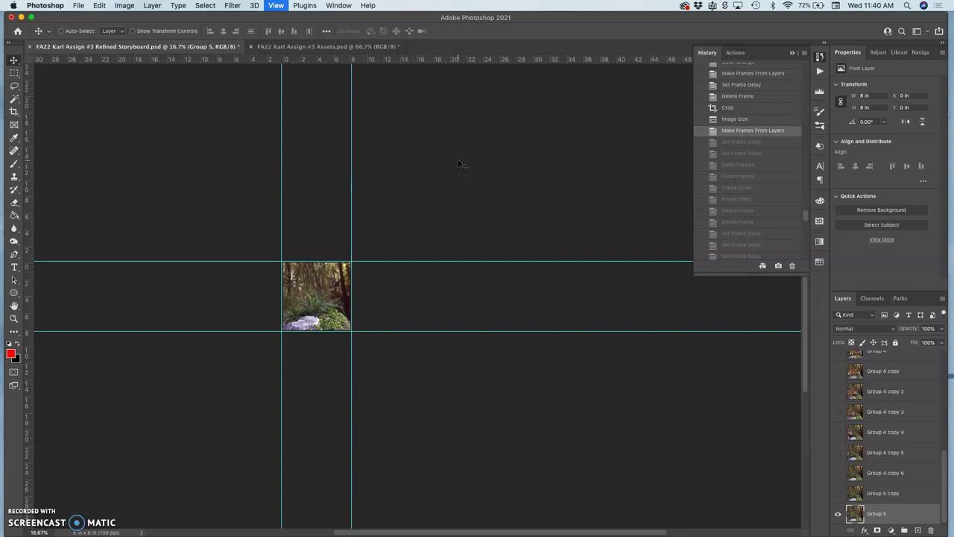
key("super+equal")
key("super+equal")
scroll(460, 162, "left", 5)
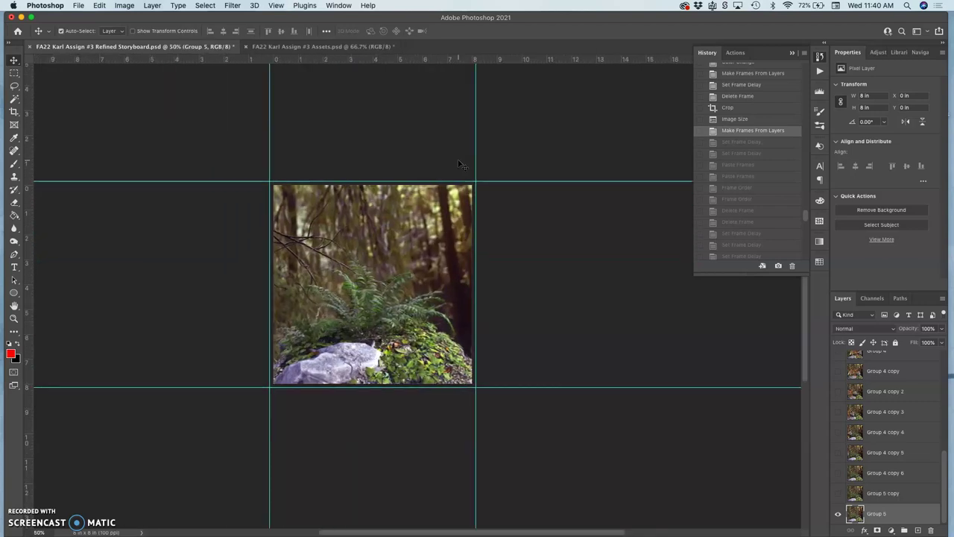
scroll(462, 161, "down", 2)
left_click(481, 155)
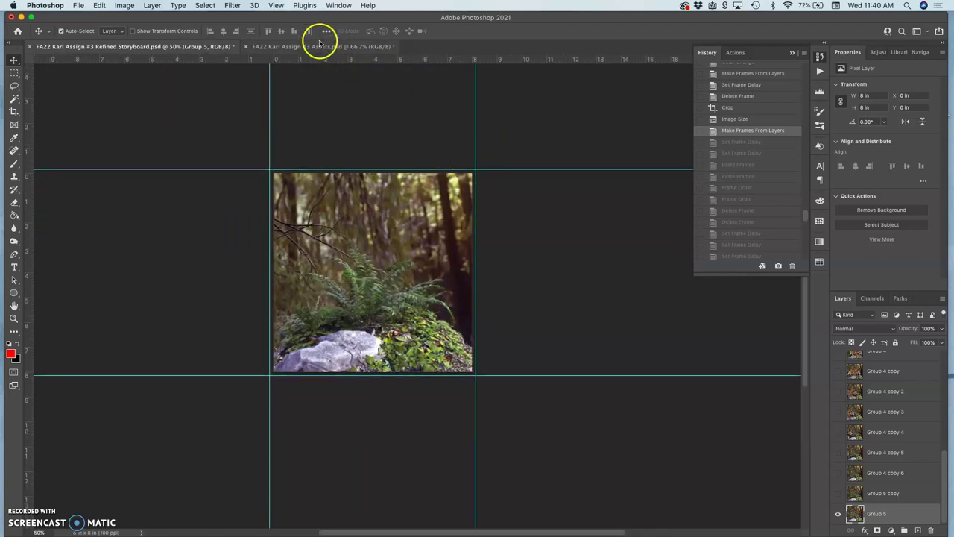
key("super+semicolon")
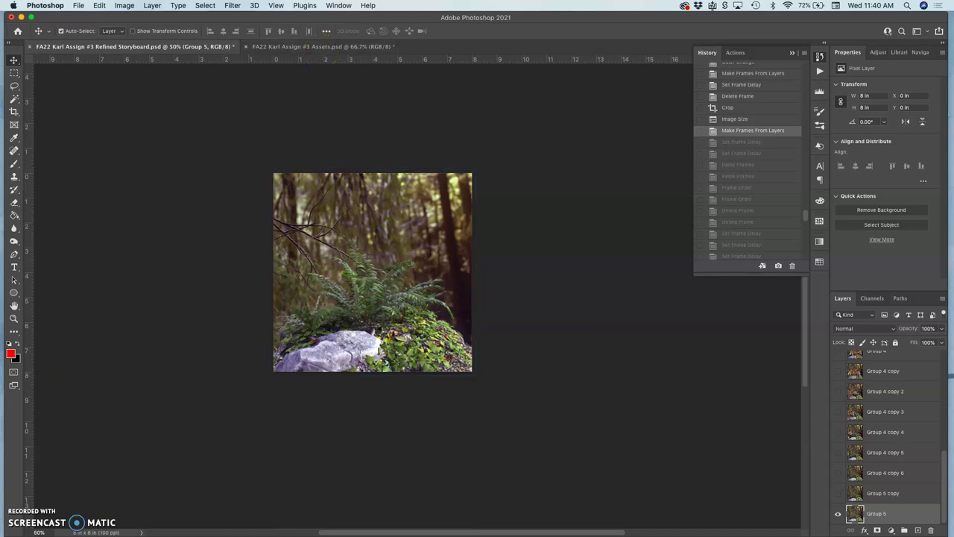
Step: Show the Timeline and flatten its 20 animation frames into layers
left_click(339, 5)
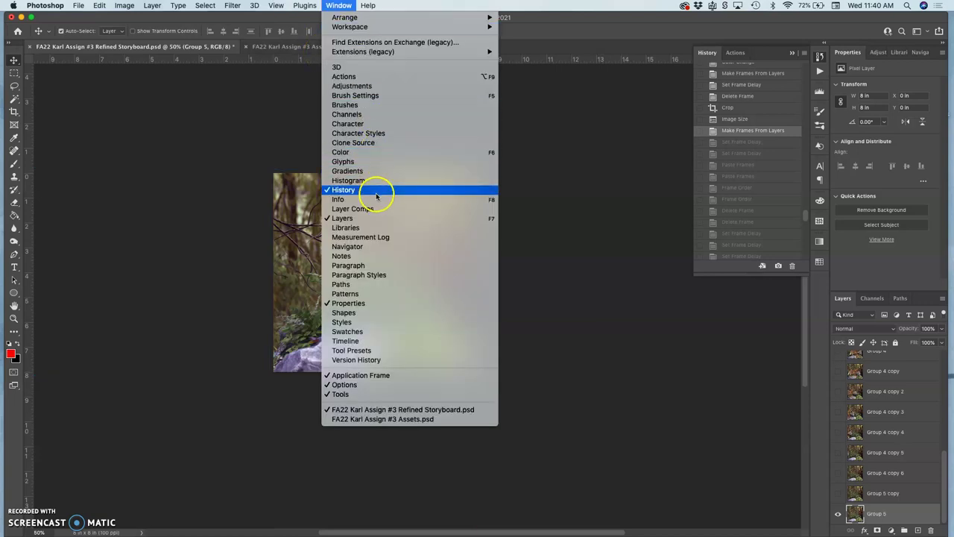
left_click(364, 340)
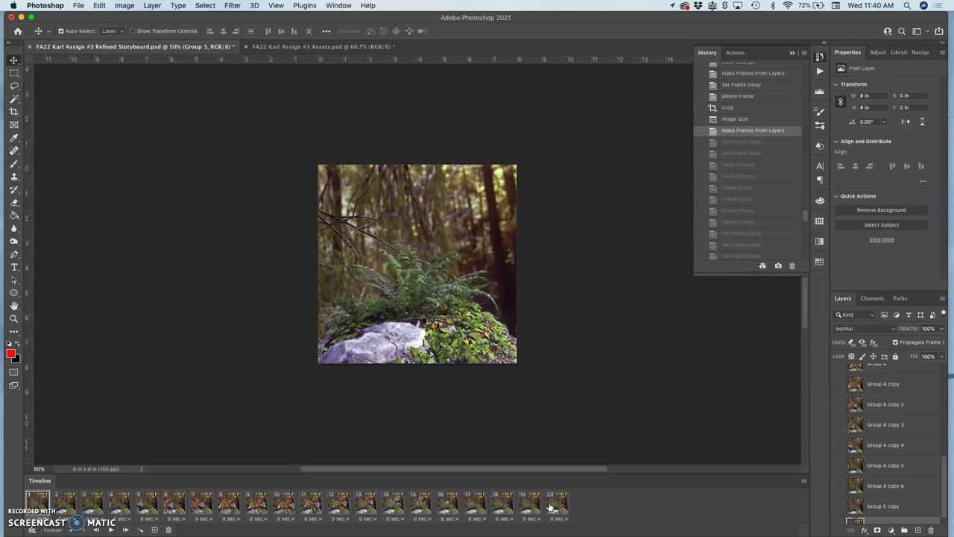
left_click(803, 484)
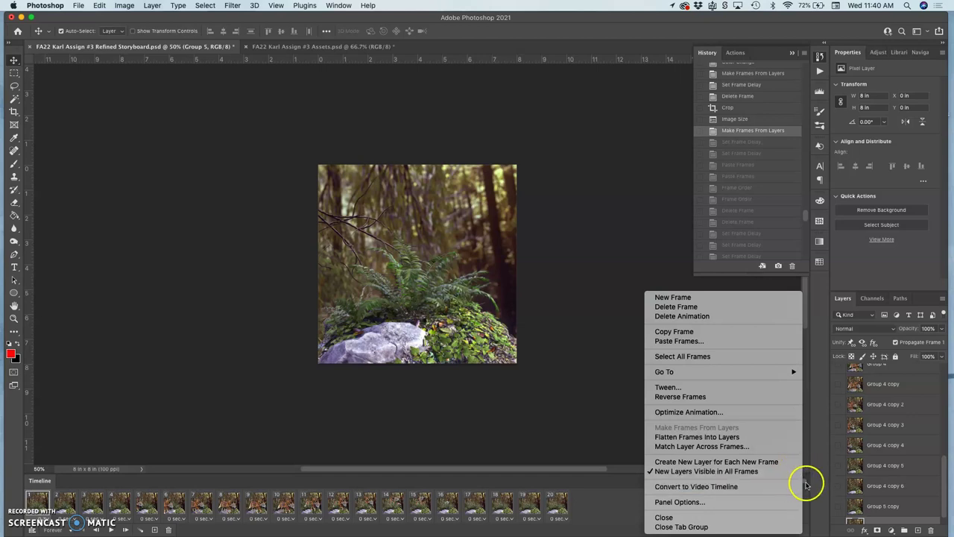
left_click(729, 440)
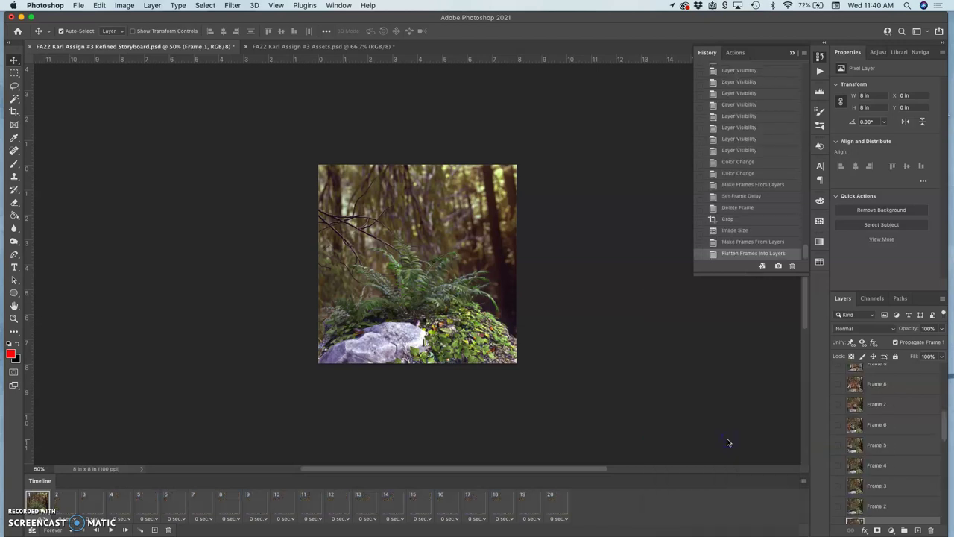
Step: Delete all the original layers below Frame 1, from tropical-4061611_640 through Group 5, keeping only the flattened frame layers
scroll(886, 448, "down", 4)
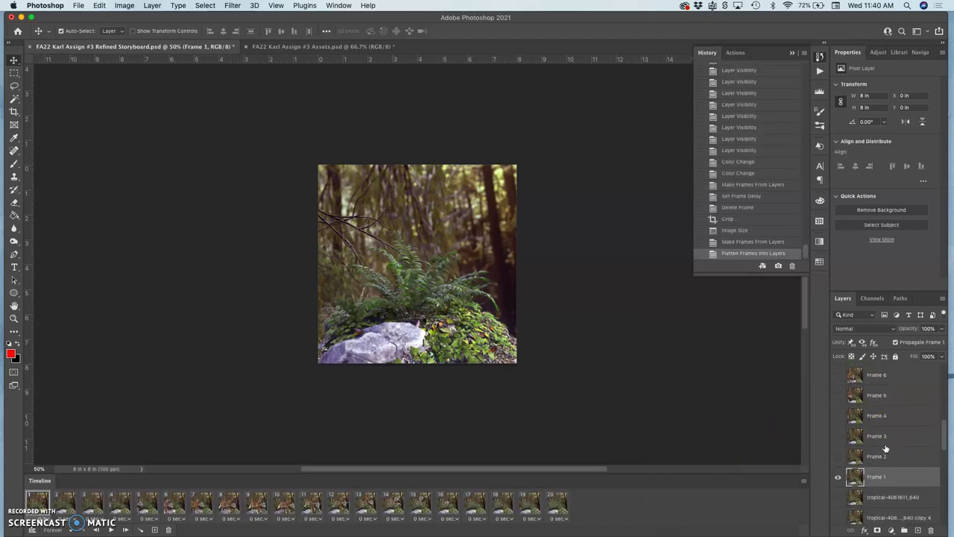
scroll(886, 447, "down", 1)
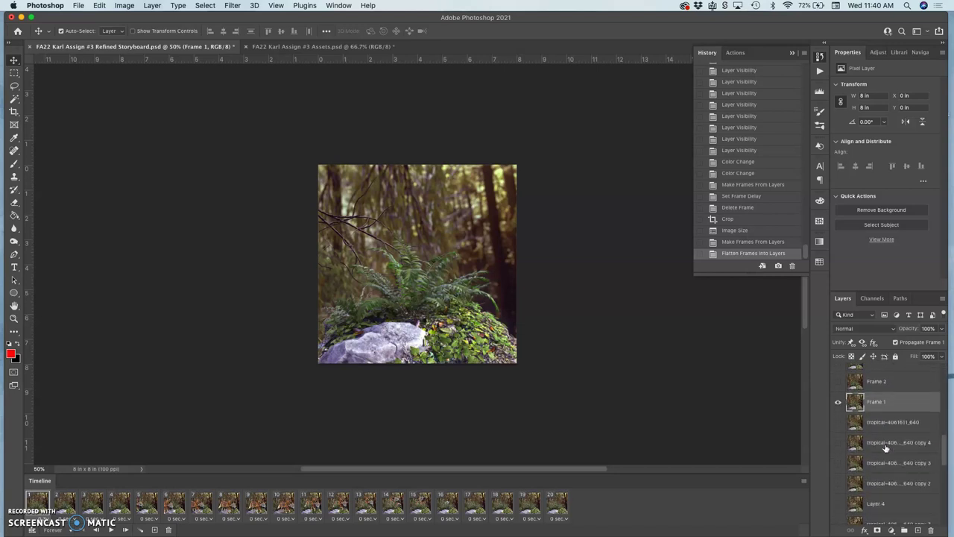
scroll(886, 447, "up", 10)
scroll(886, 447, "down", 6)
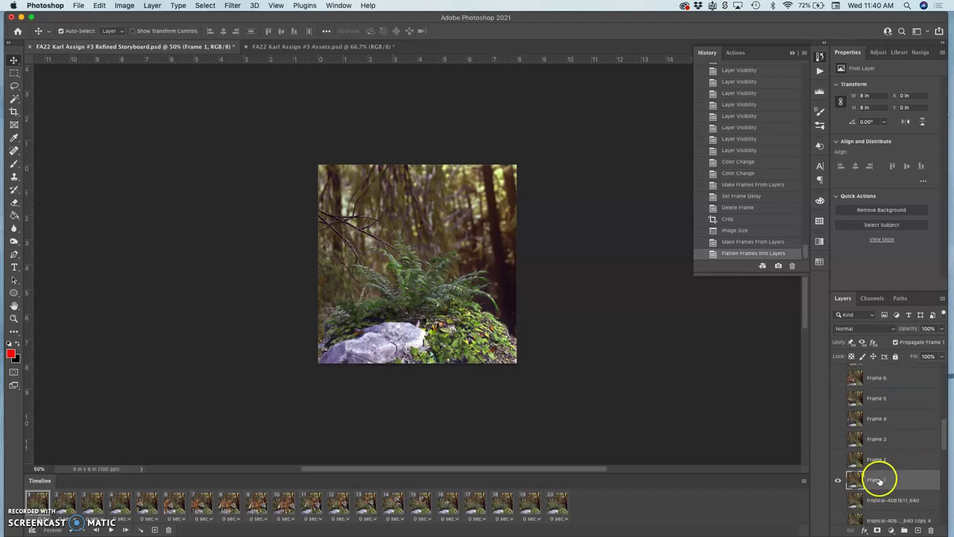
left_click(876, 503)
scroll(876, 505, "down", 5)
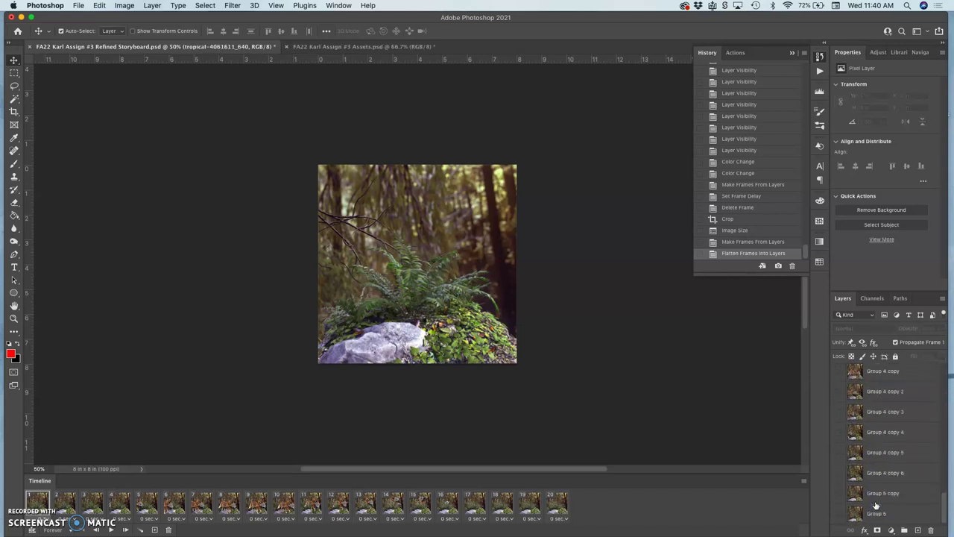
left_click(876, 514, "shift")
left_click(929, 530)
left_click(556, 187)
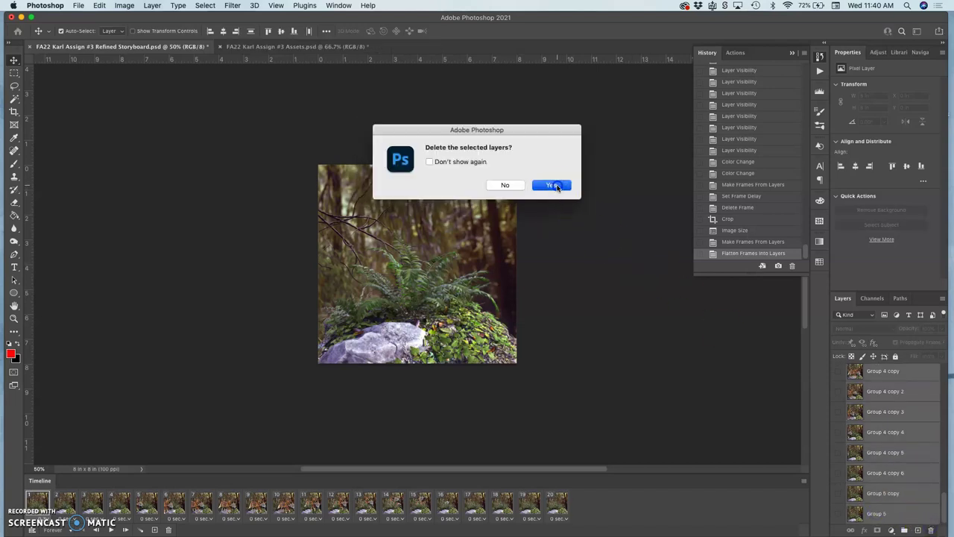
scroll(902, 423, "up", 5)
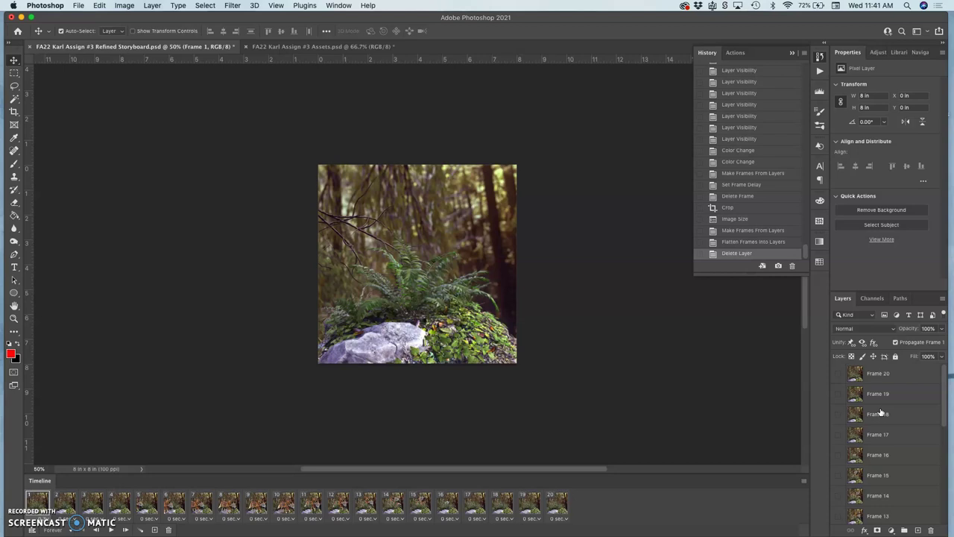
left_click(885, 410)
scroll(888, 410, "down", 5)
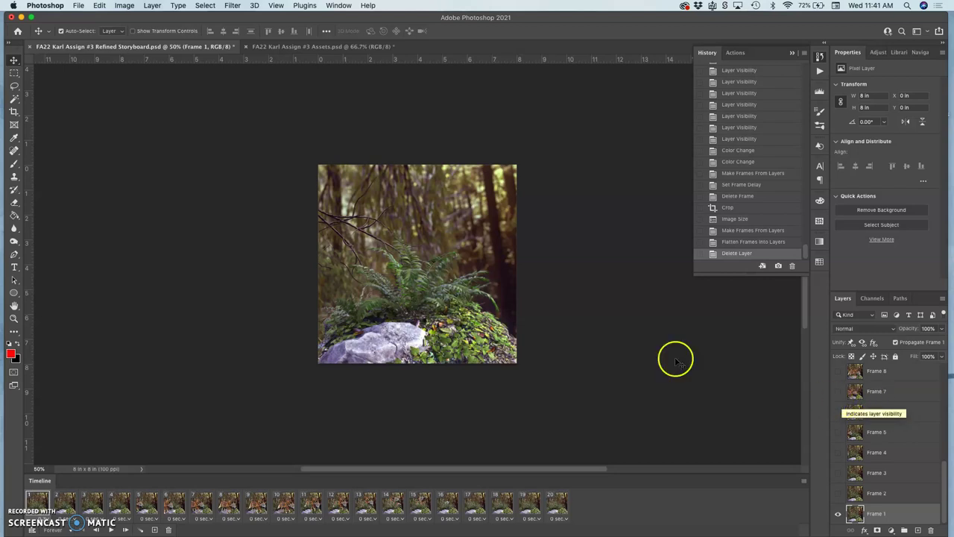
Step: Save the document in Photoshop format with "REFINED STORYBOARD" in capitals at the end of its file name, replacing the existing file
left_click(79, 6)
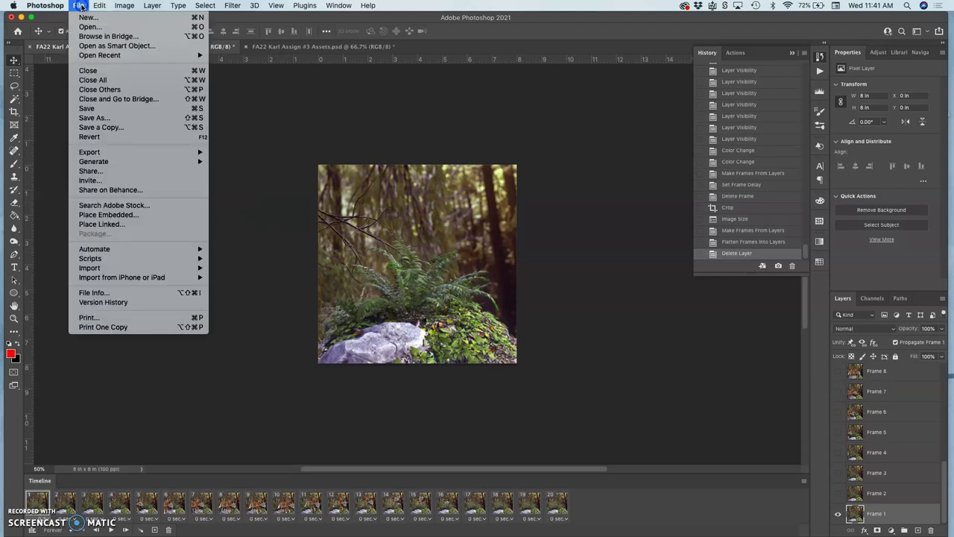
left_click(99, 118)
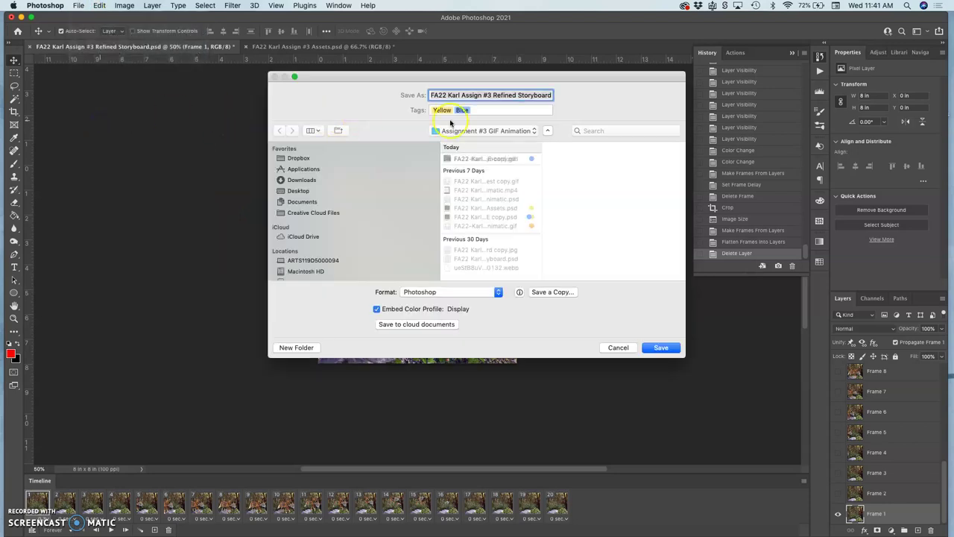
left_click_drag(493, 98, 534, 98)
type("R")
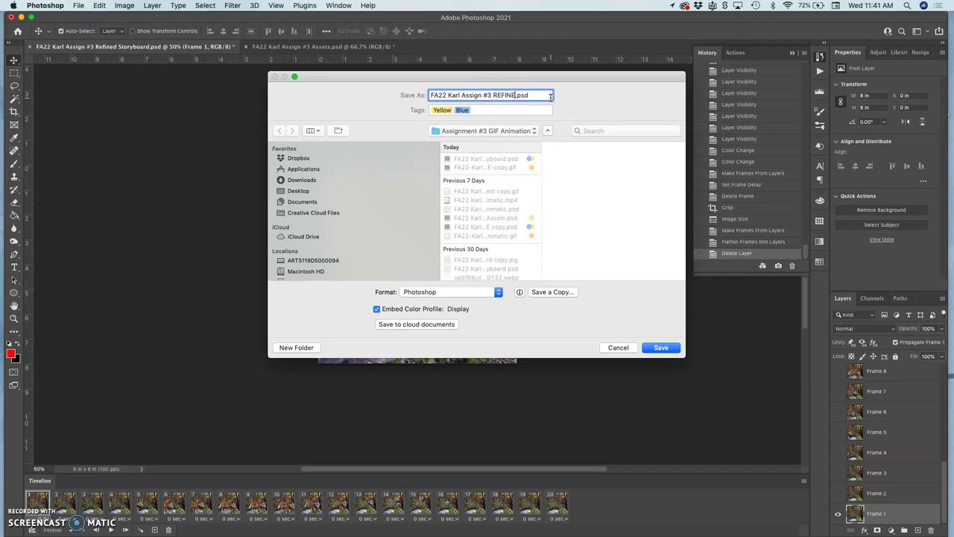
type("EFINED STORYBOARD")
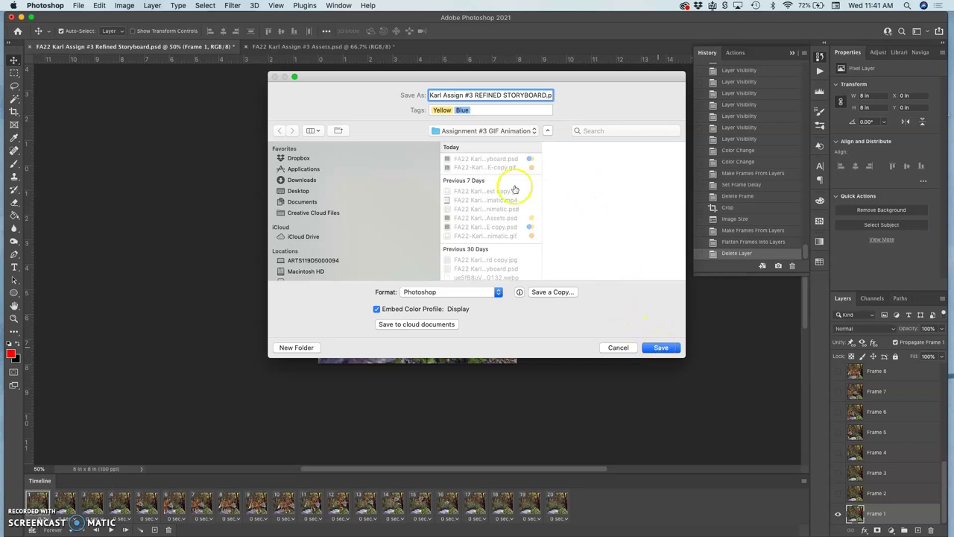
left_click(659, 350)
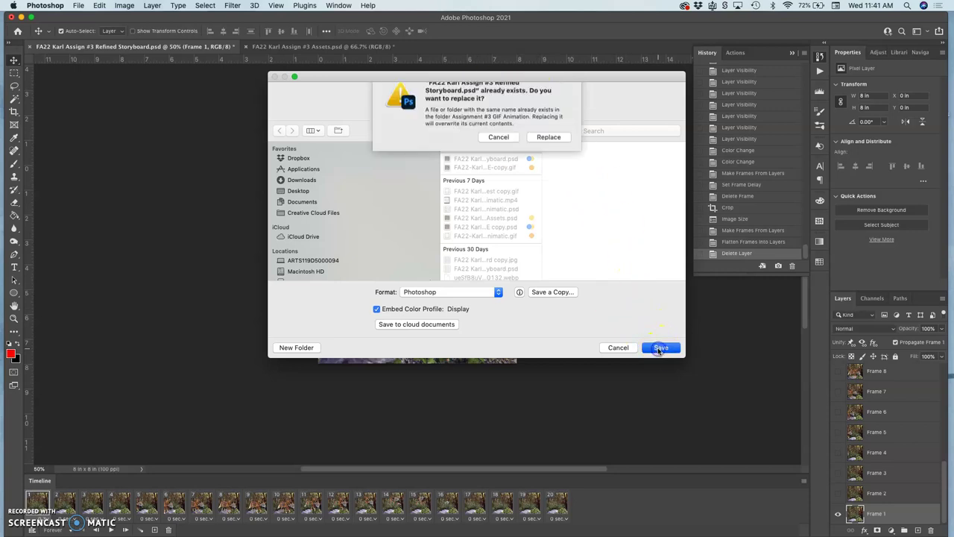
left_click(545, 150)
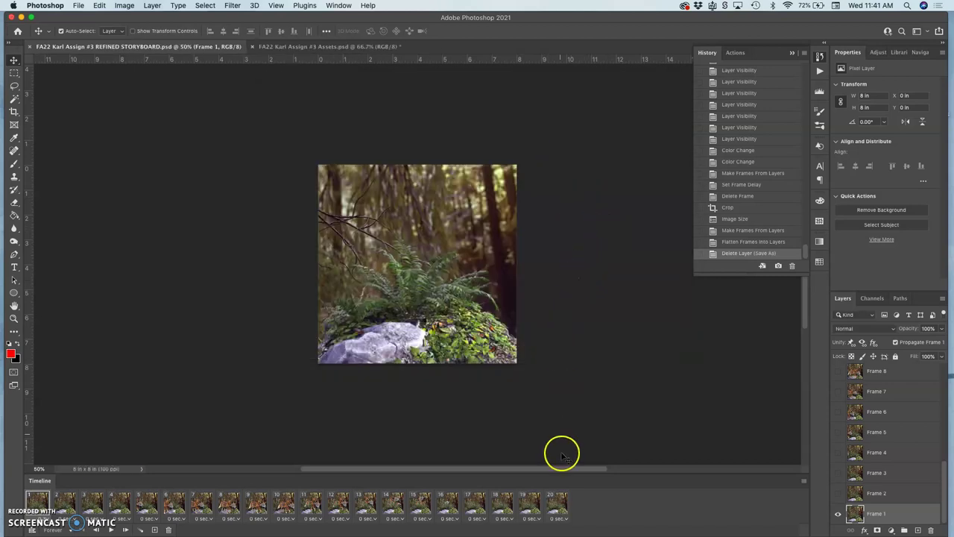
Step: Delete the animation frames so that only a single one remains, and hide the Timeline
left_click(555, 496, "shift")
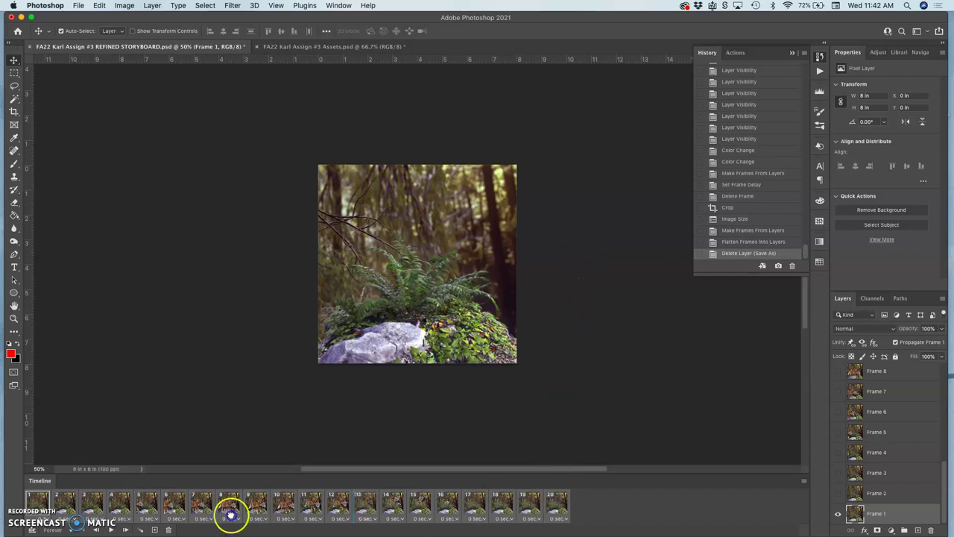
left_click(171, 528)
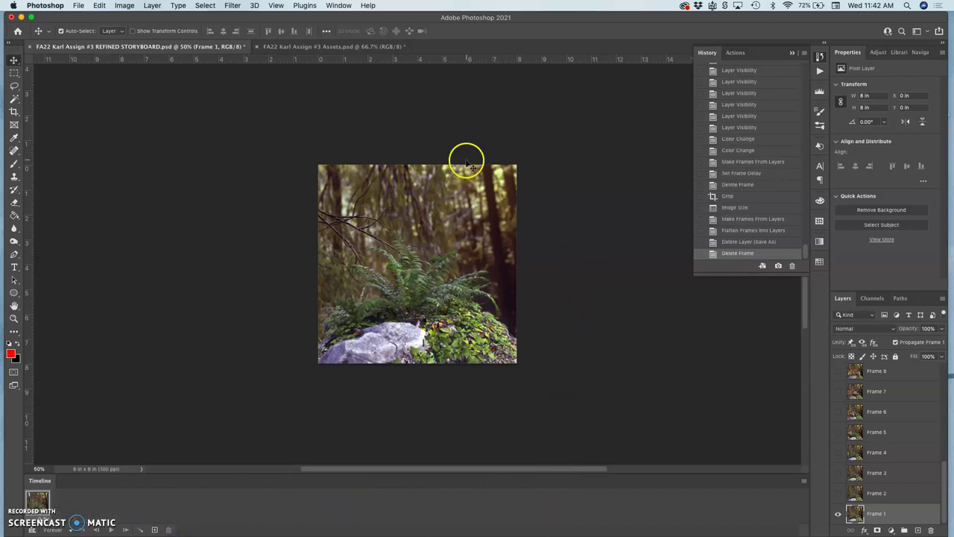
left_click(337, 5)
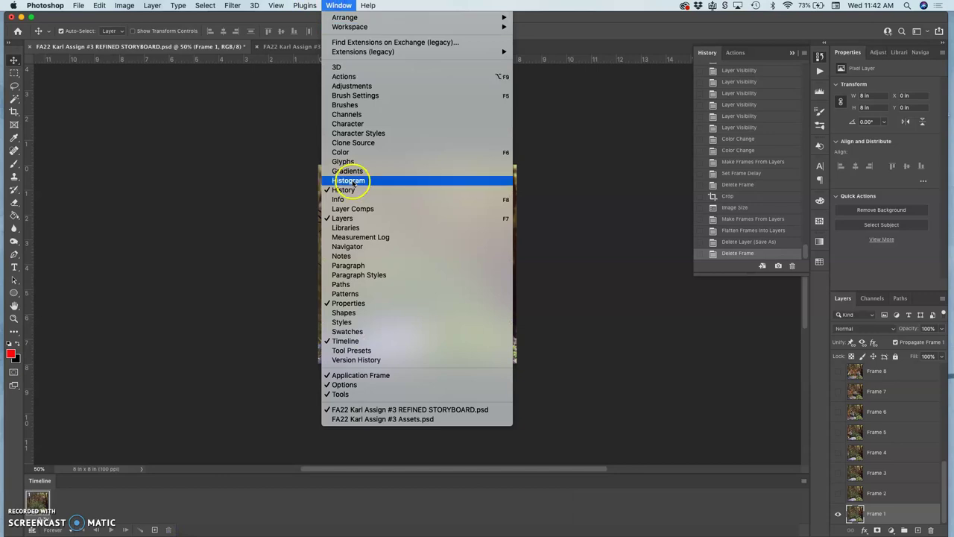
left_click(359, 341)
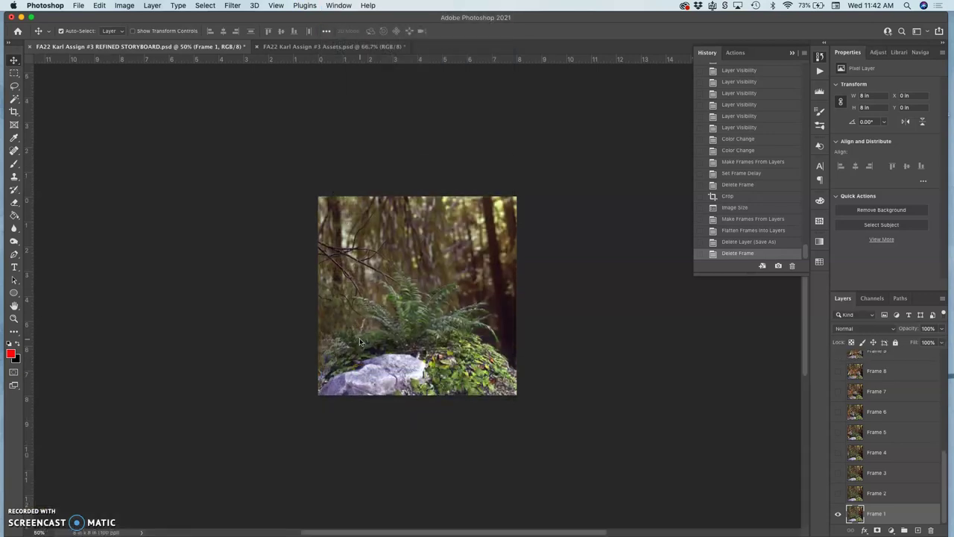
Step: Check the document's width, height and resolution in Image Size
left_click(126, 6)
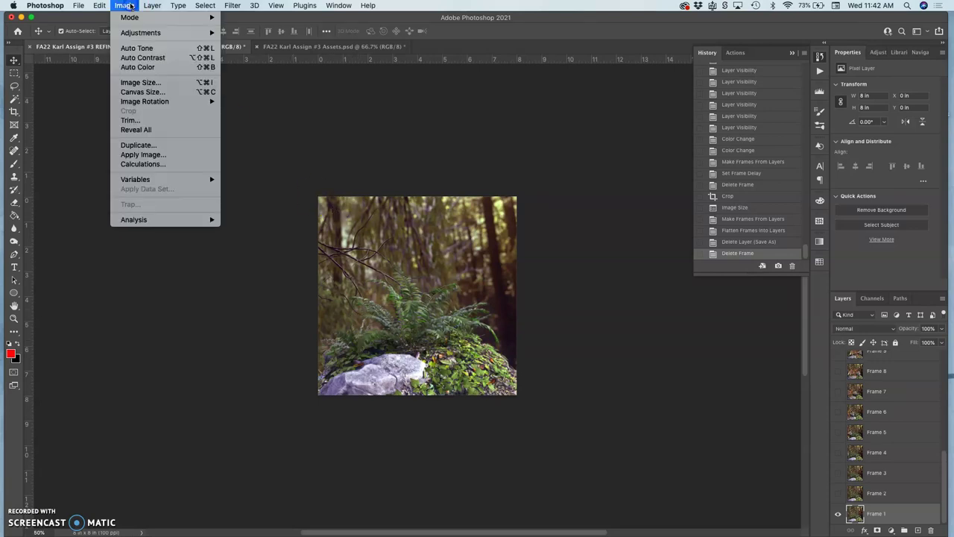
left_click(135, 82)
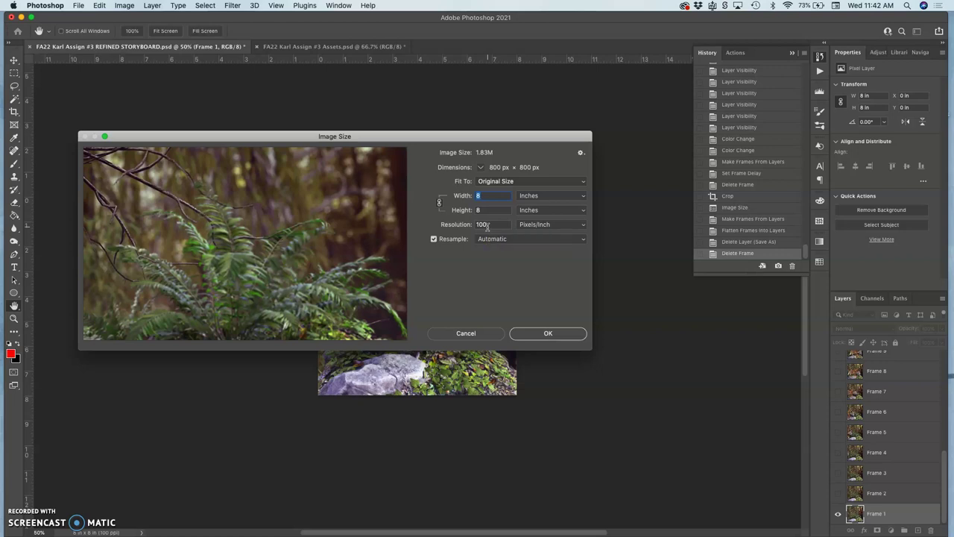
left_click_drag(487, 226, 493, 206)
left_click(545, 335)
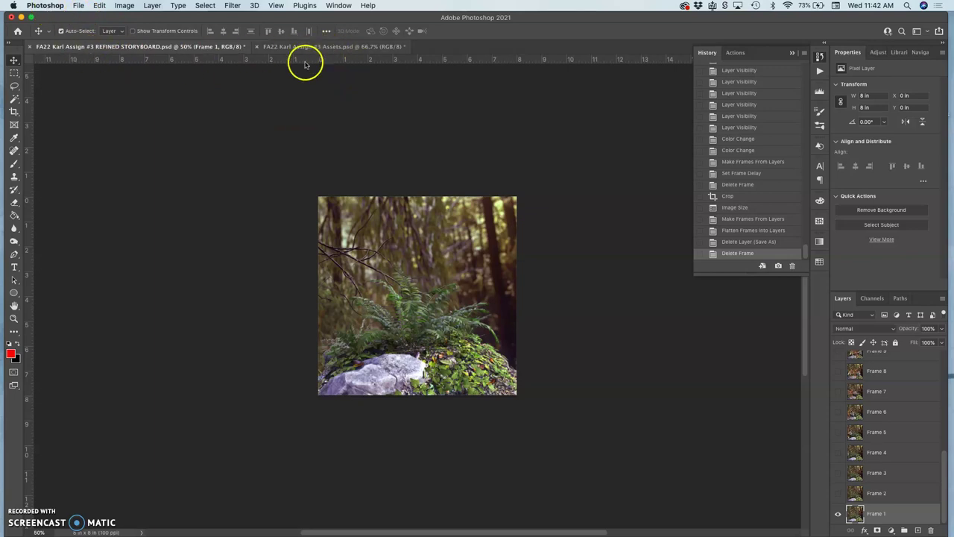
Step: In the Units & Rulers preferences, switch the ruler units to Pixels and back to Inches
left_click(45, 5)
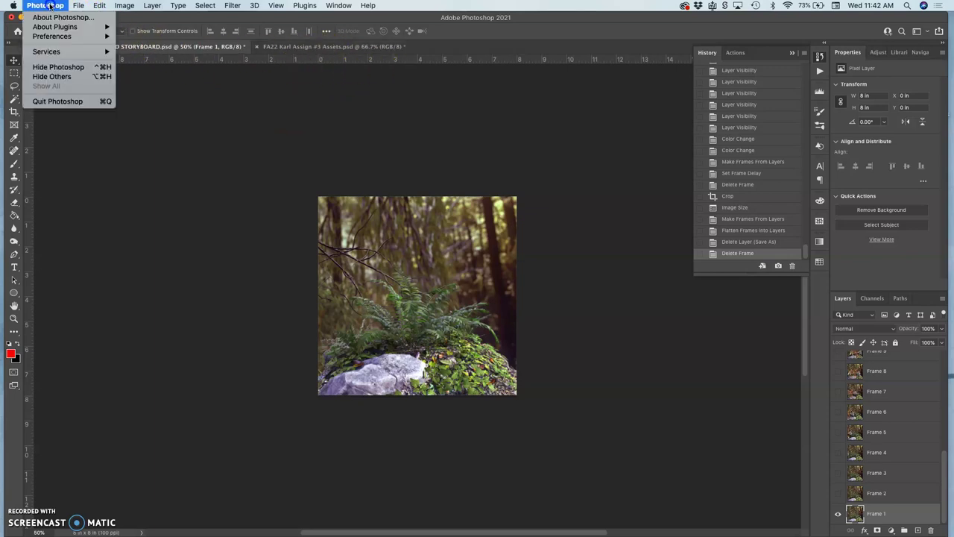
mouse_move(52, 38)
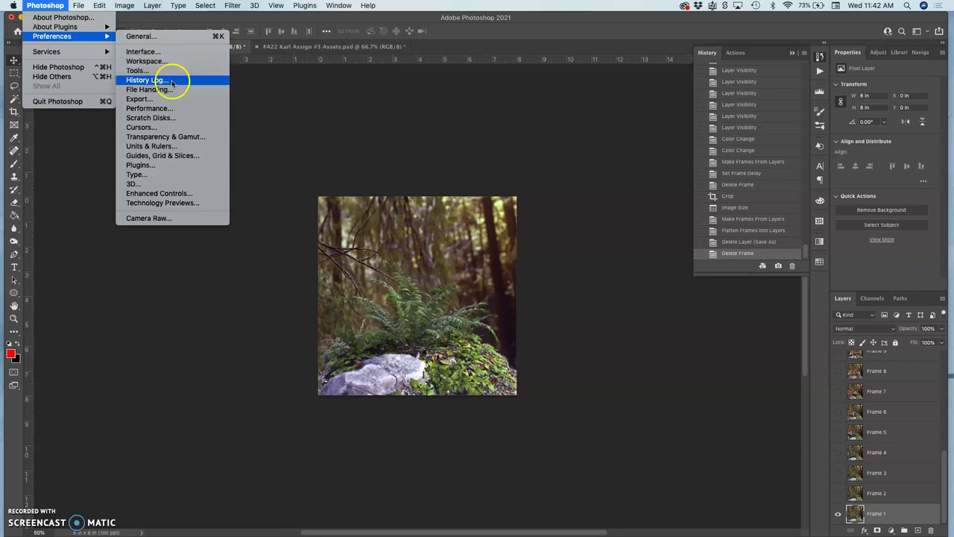
left_click(159, 146)
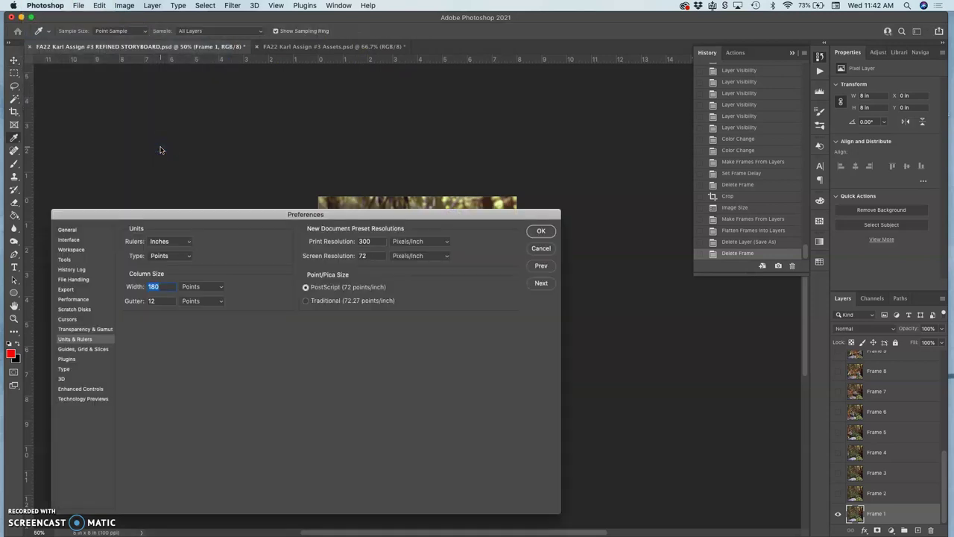
left_click(161, 241)
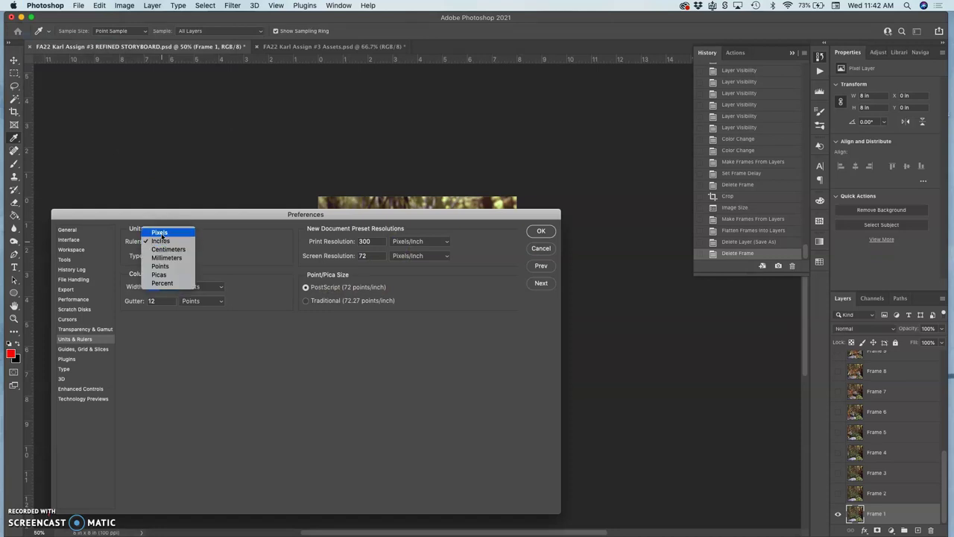
left_click(160, 234)
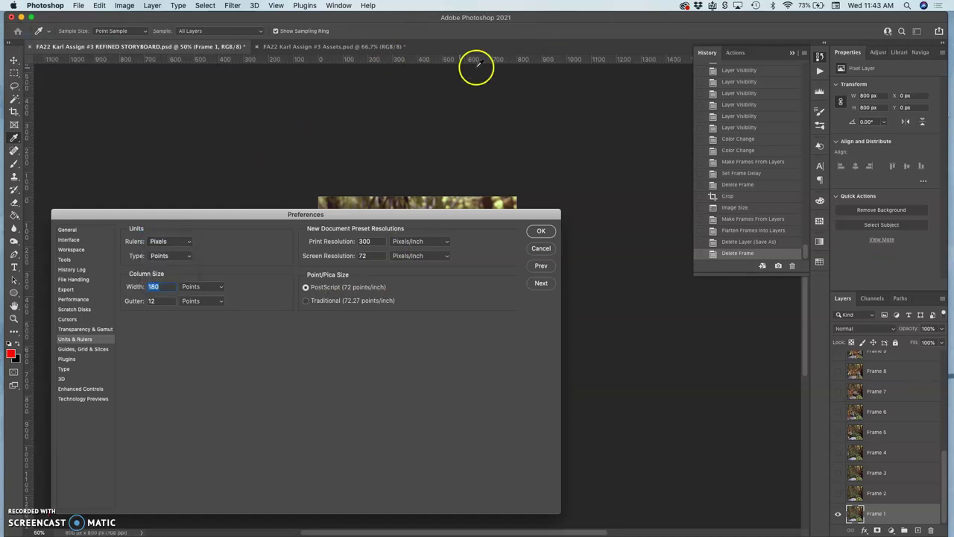
left_click(165, 246)
left_click(167, 251)
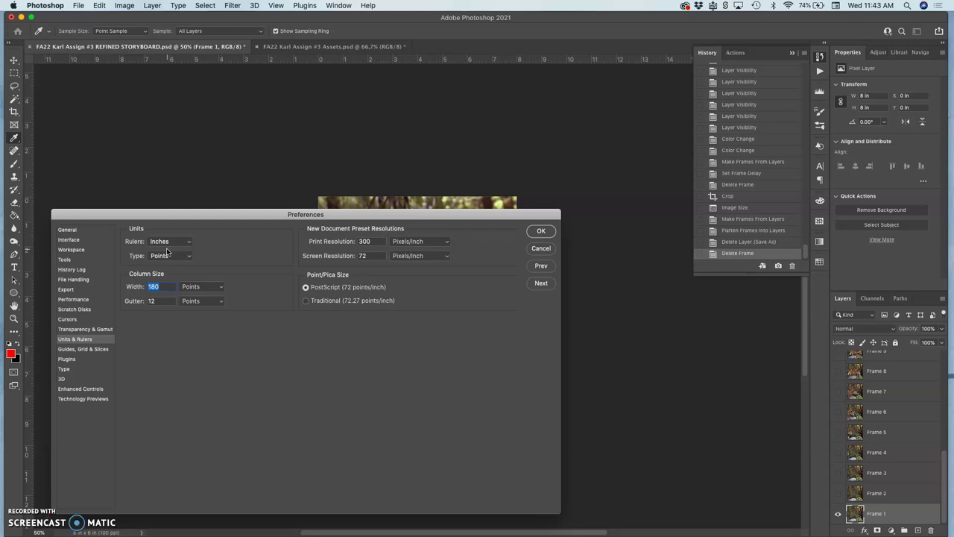
left_click(542, 231)
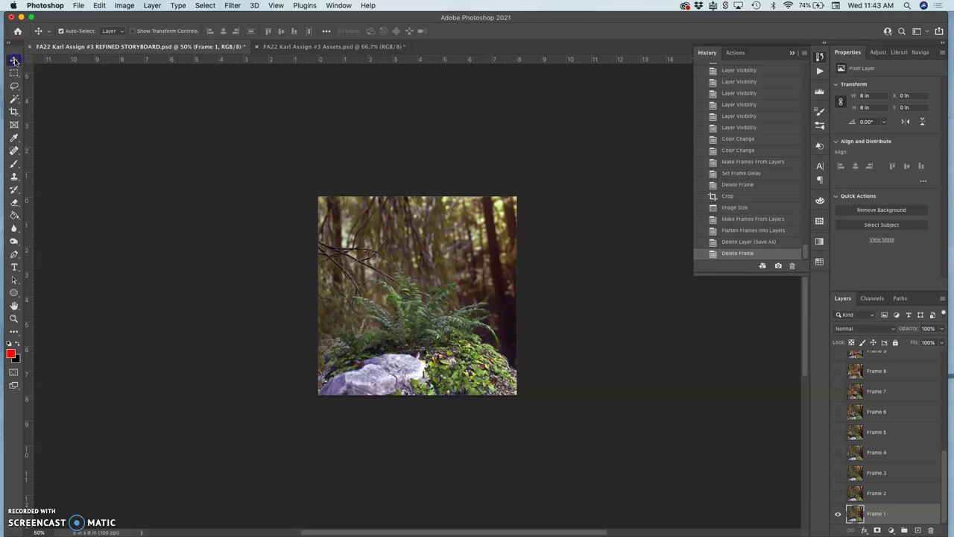
Step: Place a horizontal guide along the image's top edge and remove the stray guide just above it
left_click(443, 62)
left_click_drag(443, 62, 443, 196)
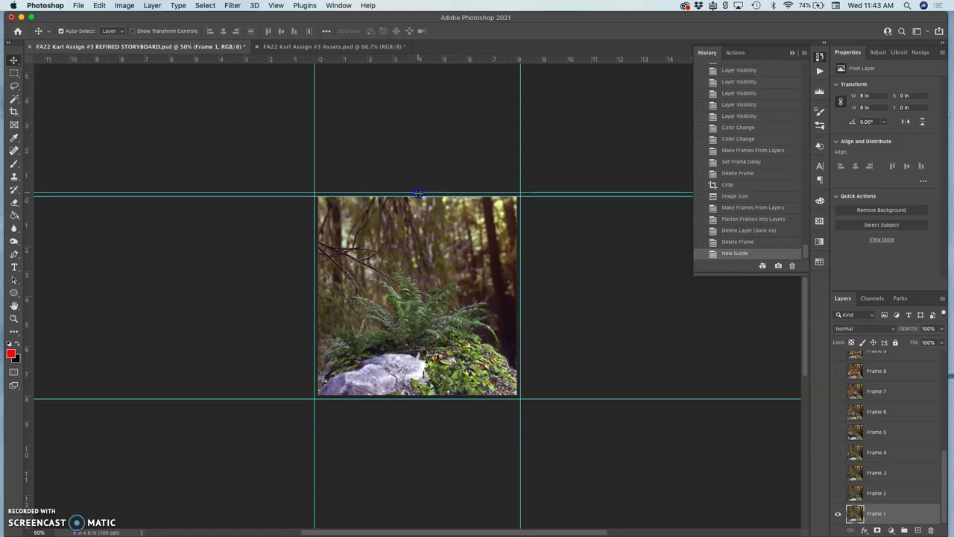
left_click_drag(418, 192, 420, 45)
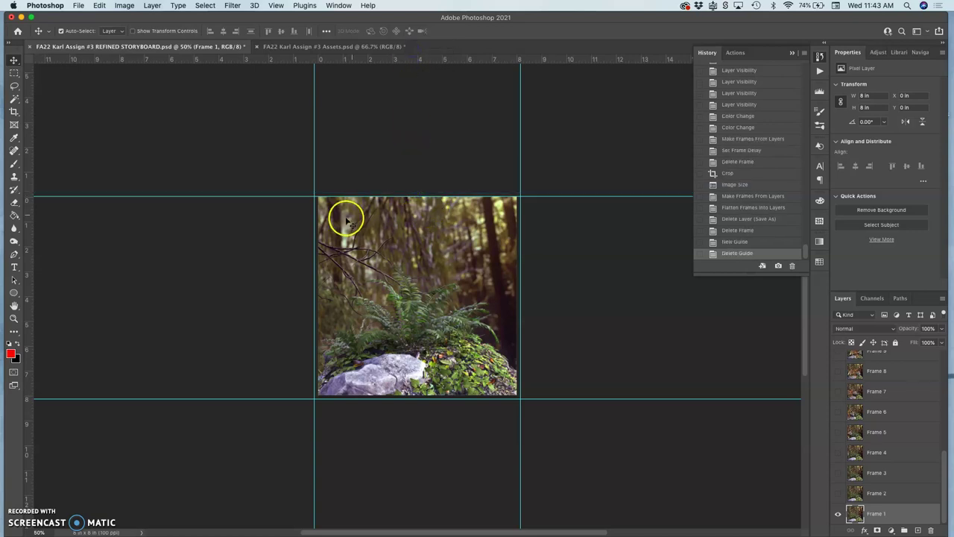
Step: Snap guides to the image's left and bottom edges, and replace the right guide with one exactly on the right edge
left_click_drag(316, 216, 319, 216)
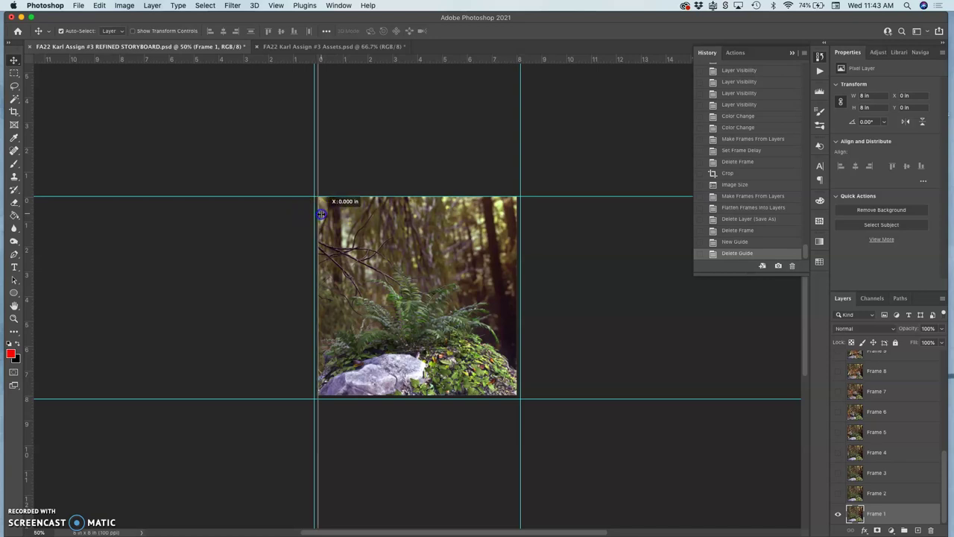
left_click_drag(521, 193, 15, 212)
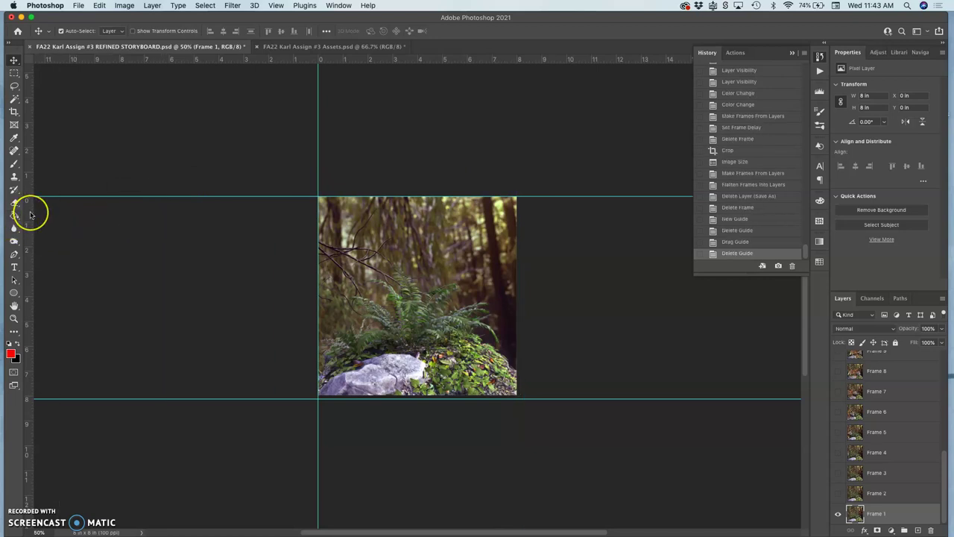
left_click_drag(30, 214, 517, 233)
left_click_drag(548, 399, 548, 395)
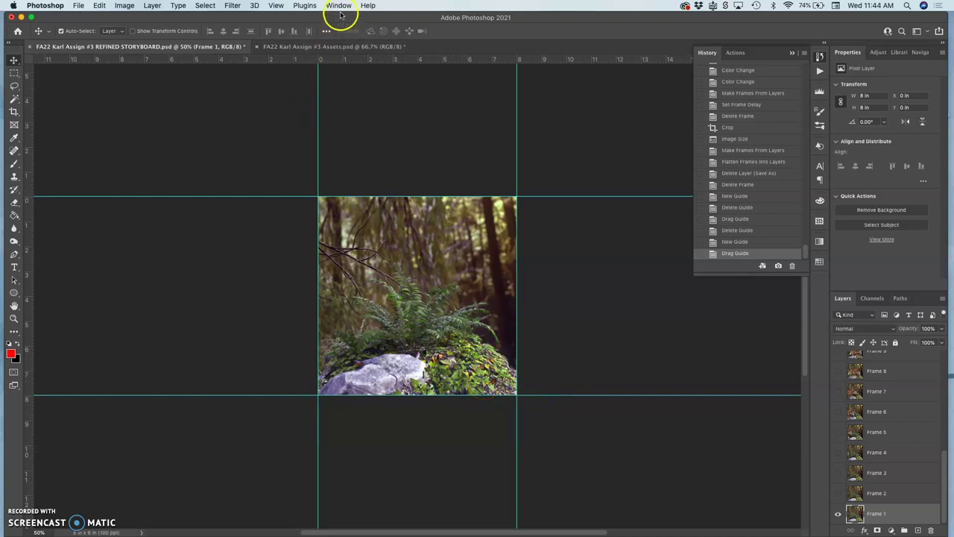
Step: Check the Snap, Snap To and Show options that control guides, layers and document bounds
left_click(276, 8)
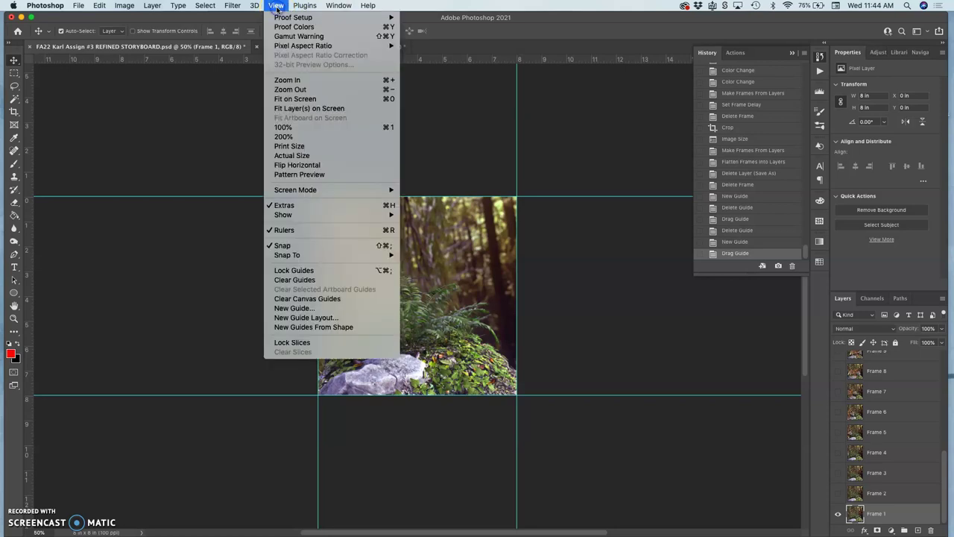
mouse_move(289, 219)
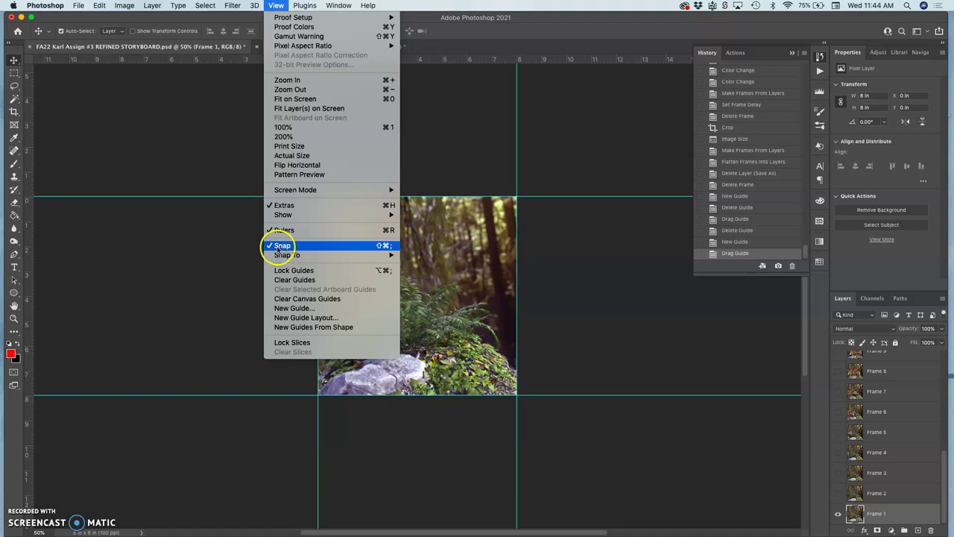
left_click(279, 255)
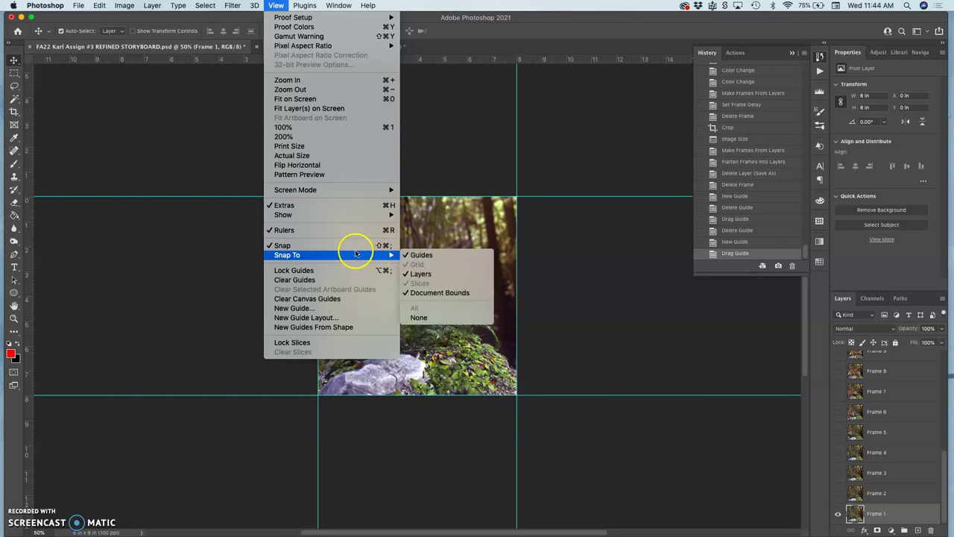
mouse_move(357, 256)
mouse_move(341, 214)
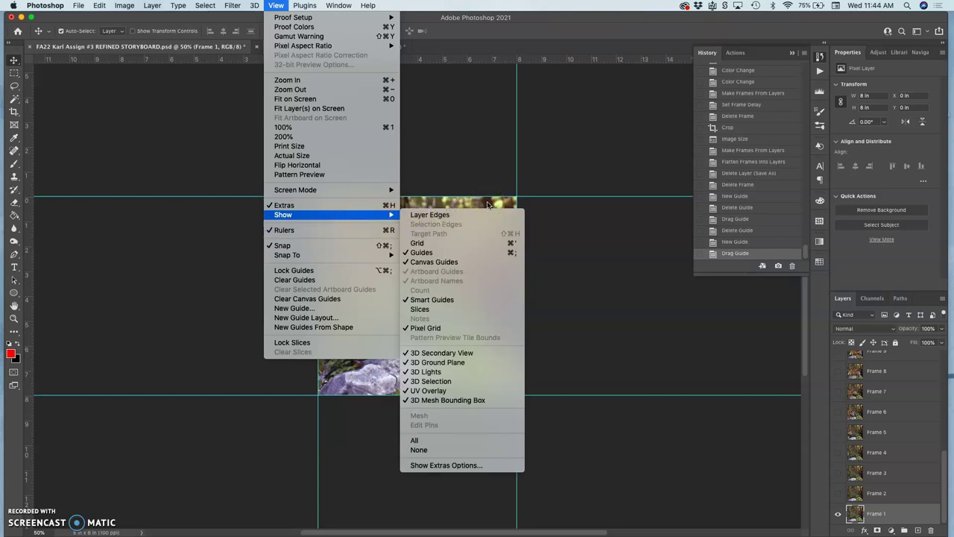
left_click(515, 185)
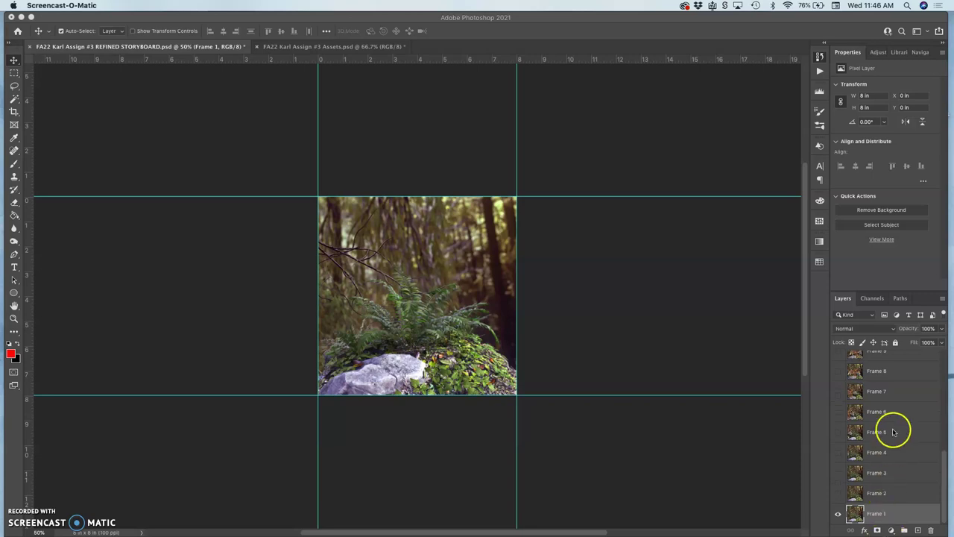
Step: Look through the frame layers from Frame 1 up to Frame 20 and back
scroll(891, 426, "up", 5)
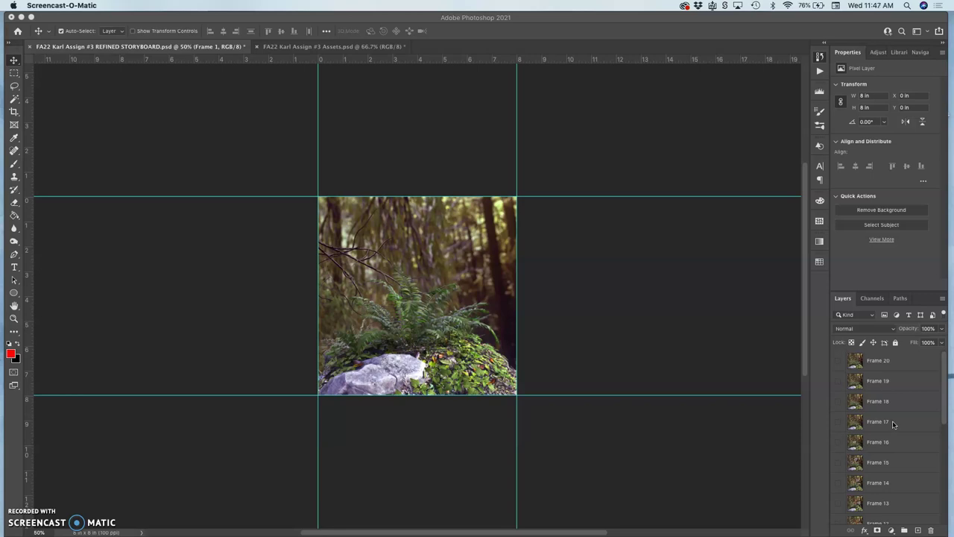
scroll(895, 423, "down", 5)
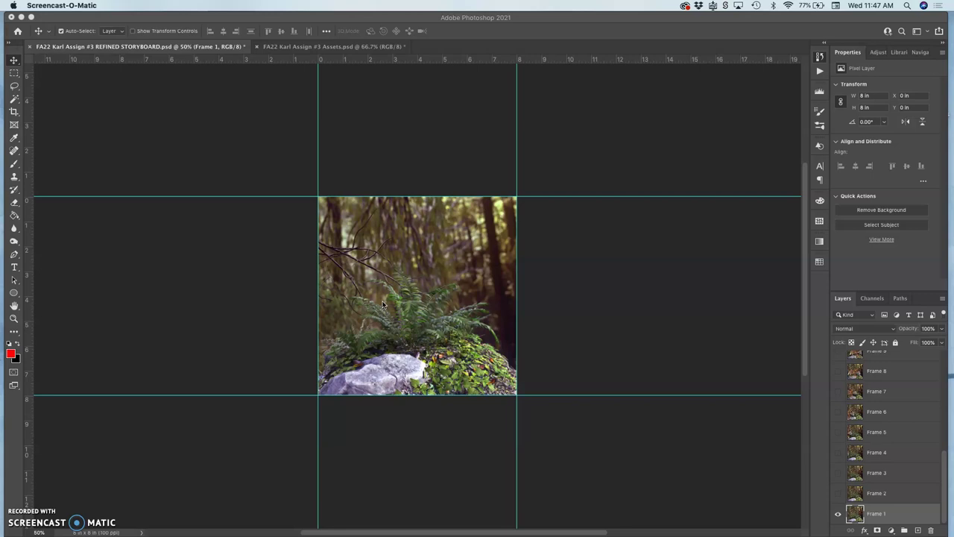
left_click(145, 18)
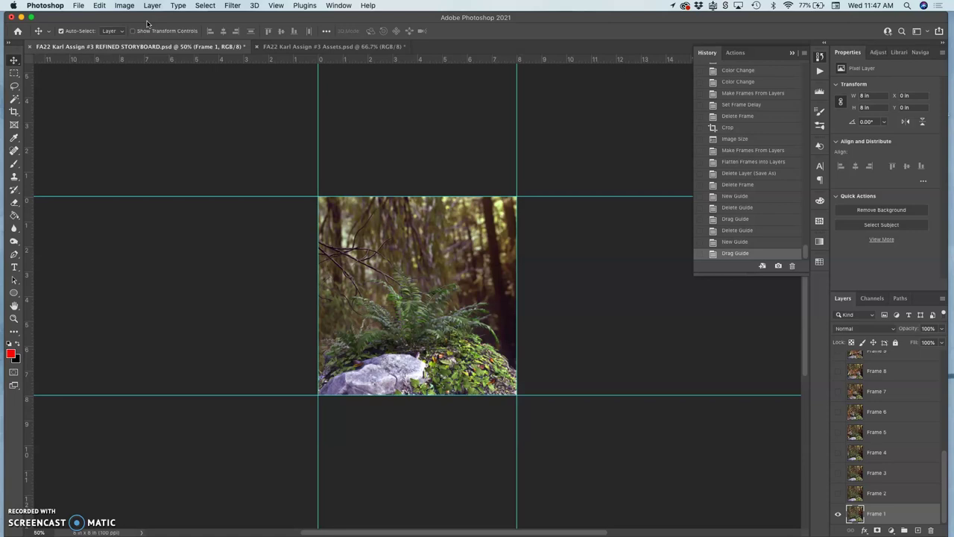
Step: Enlarge the canvas to 30 inches wide by 40 inches high, keeping the image anchored in the centre
key("super+minus")
key("super+minus")
key("super+minus")
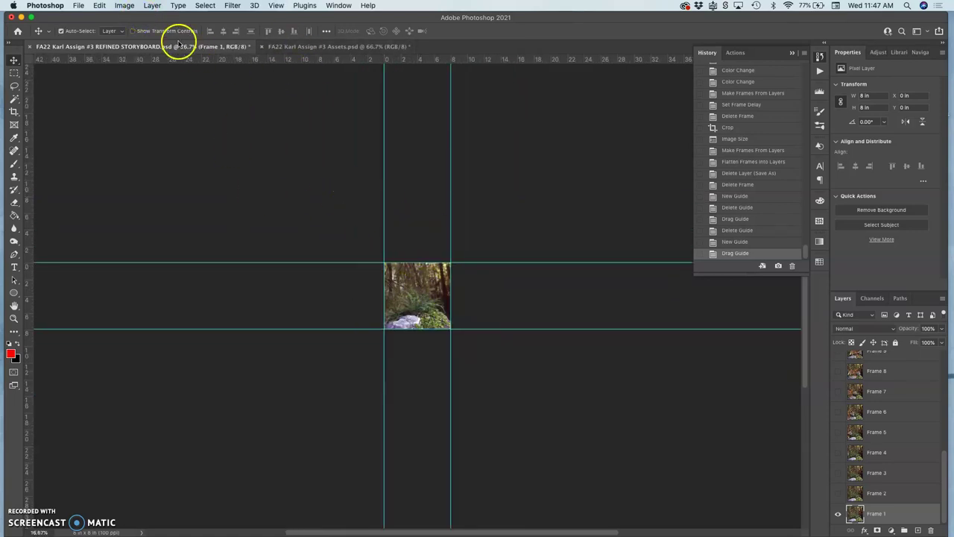
left_click(124, 5)
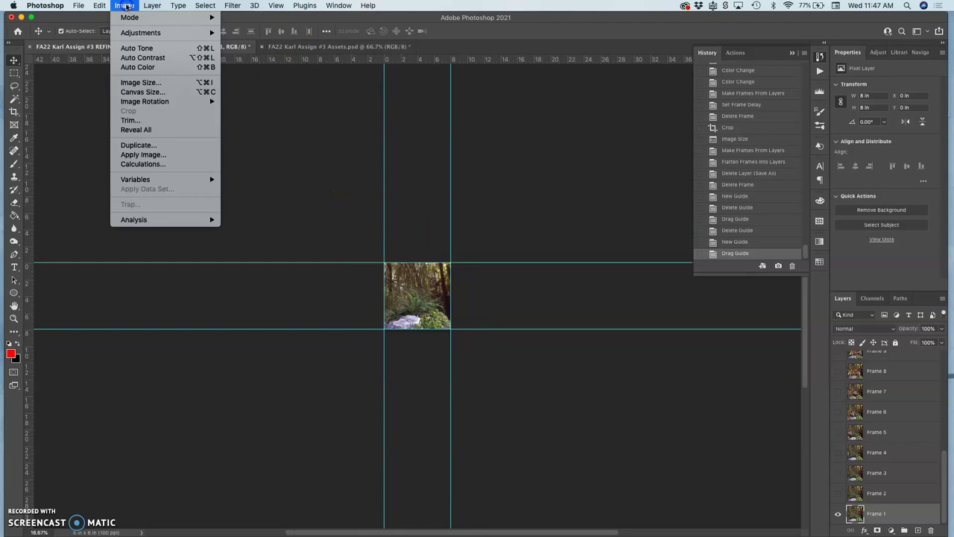
left_click(136, 92)
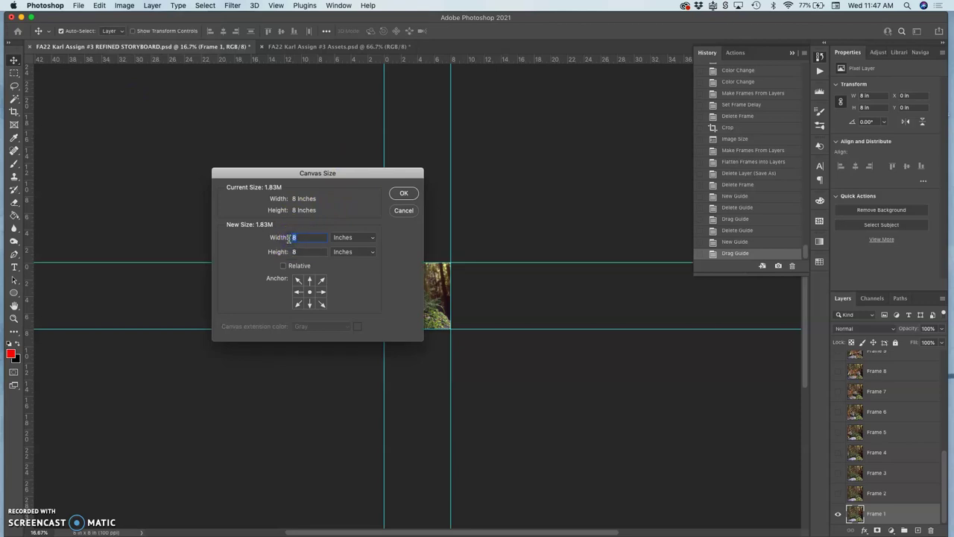
type("30")
left_click(295, 252)
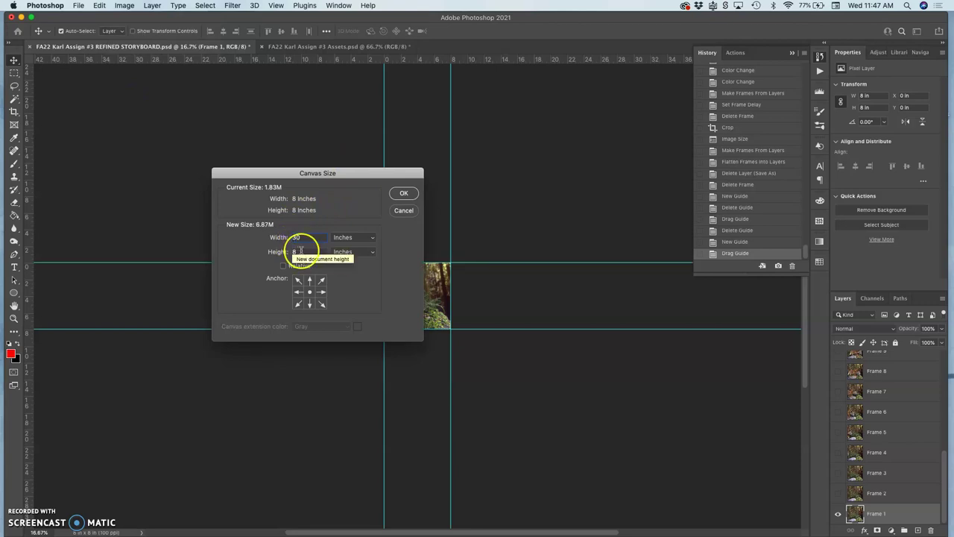
type("40")
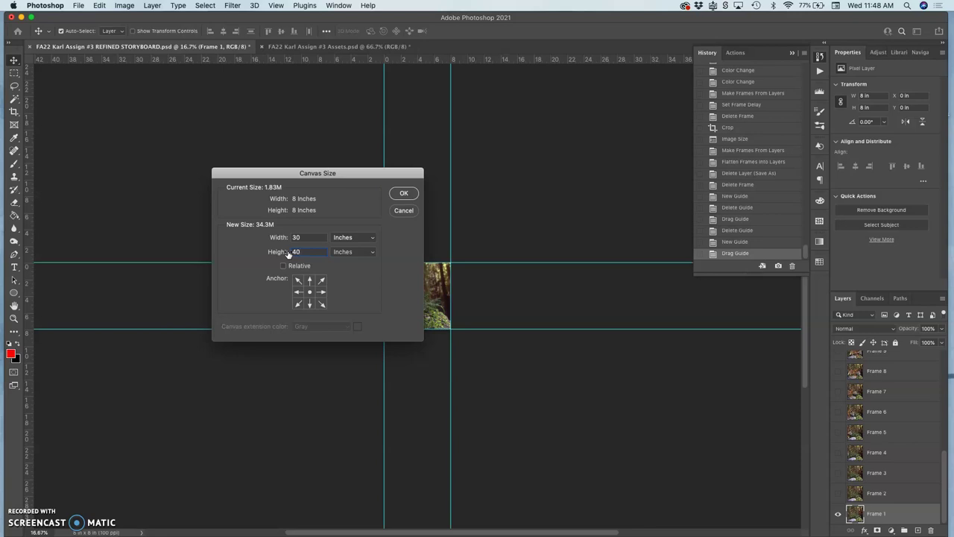
left_click(403, 194)
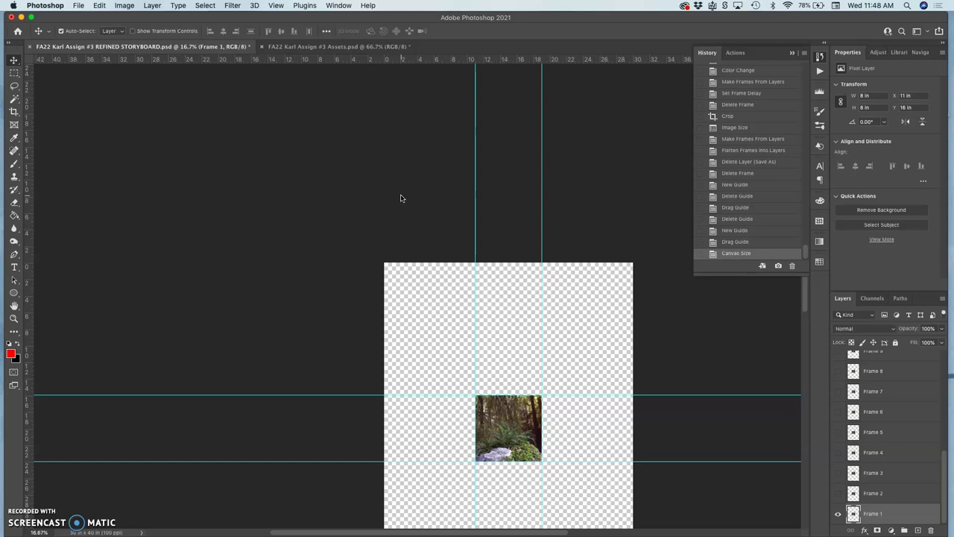
scroll(400, 197, "down", 5)
scroll(400, 197, "right", 5)
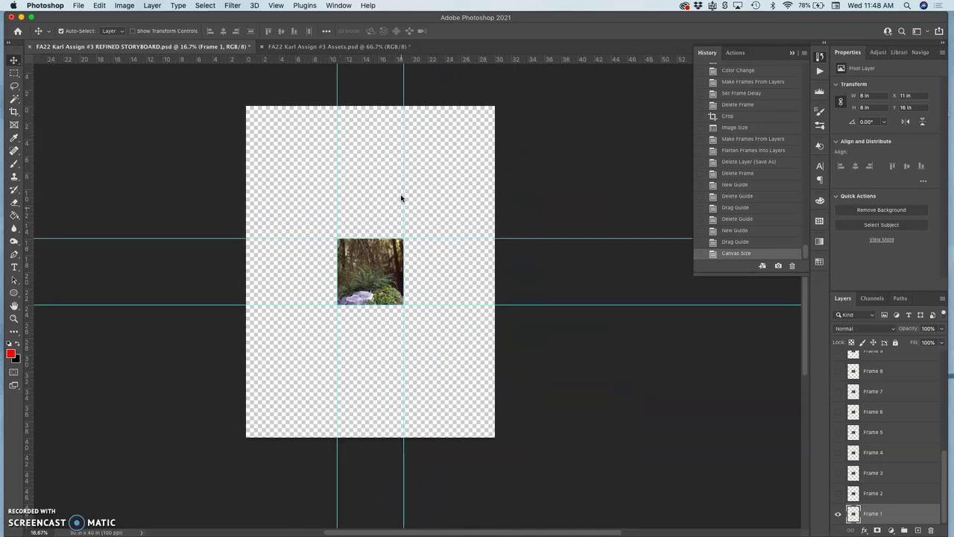
left_click(435, 196)
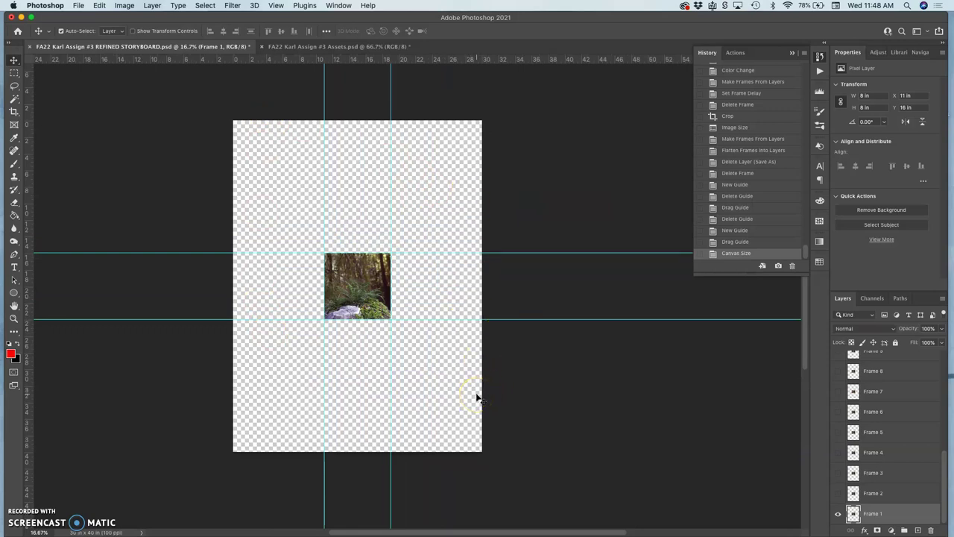
left_click(407, 509)
Step: Create a new layer, fill it with white at 100% opacity, and place it below Frame 1 as the background
left_click(919, 530)
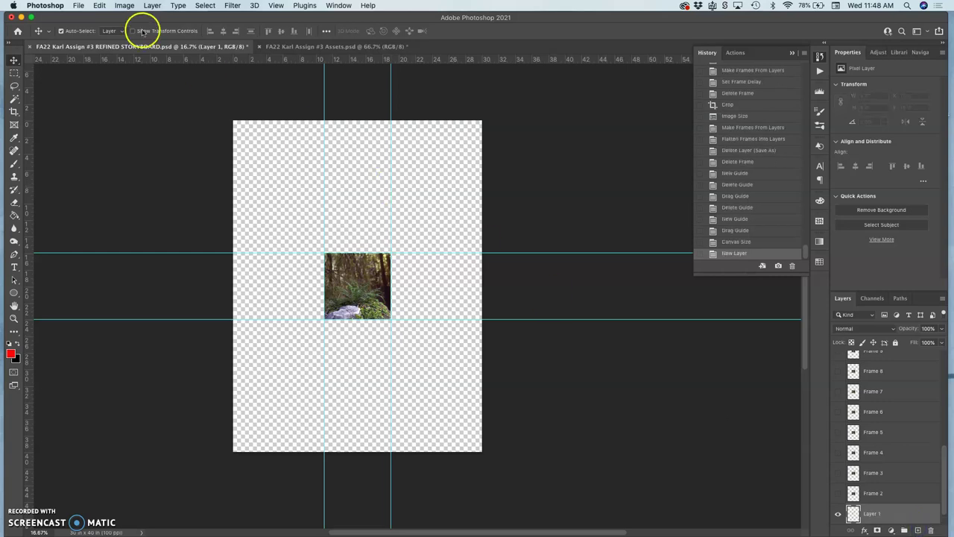
left_click(100, 5)
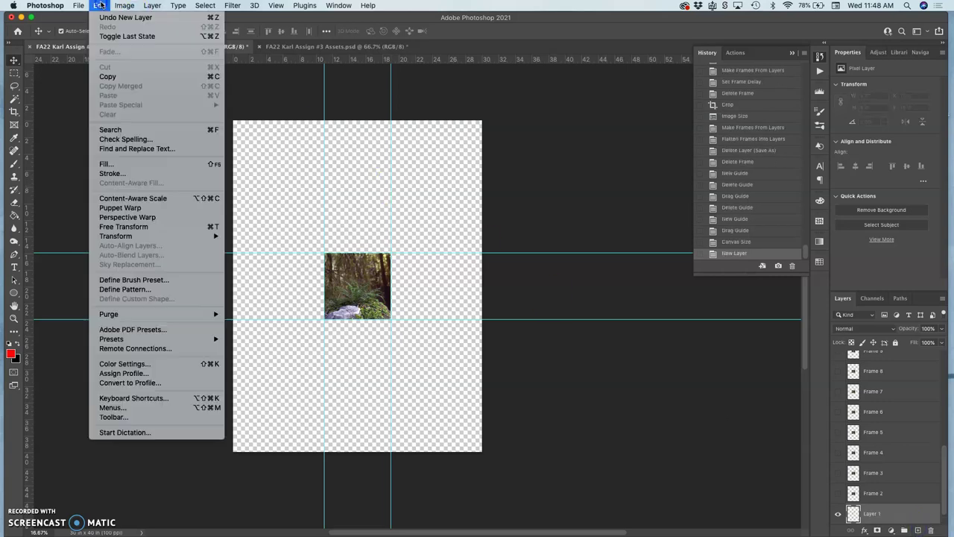
left_click(107, 164)
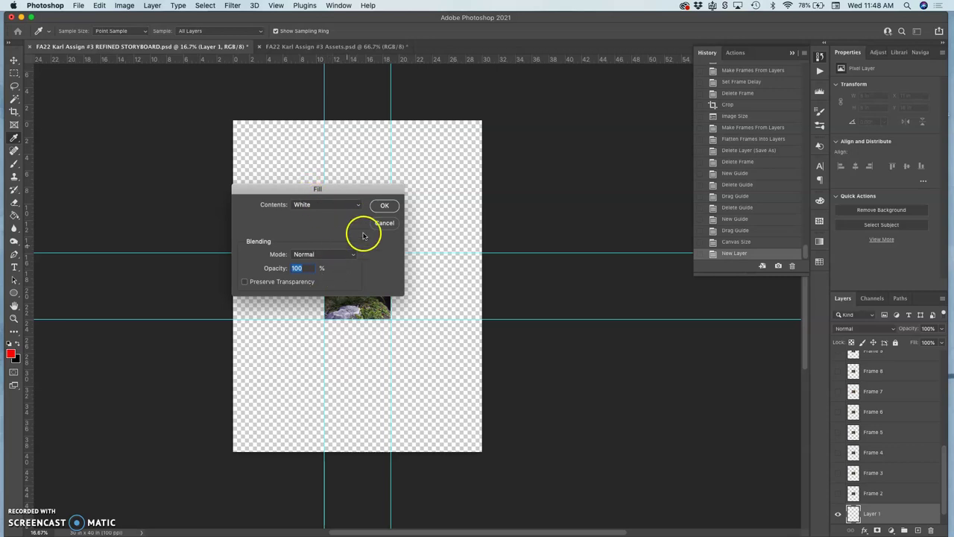
left_click(385, 205)
key("v")
scroll(835, 440, "down", 1)
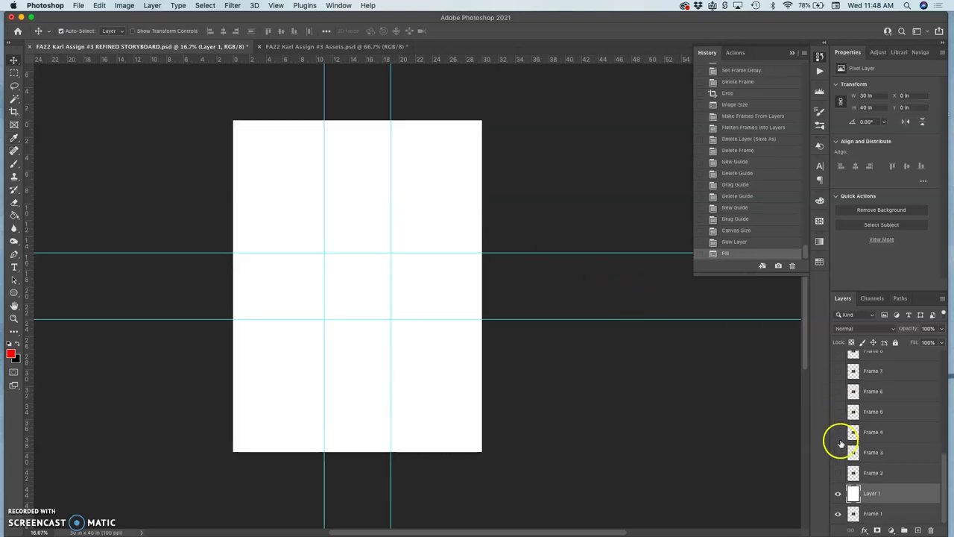
left_click_drag(898, 496, 894, 520)
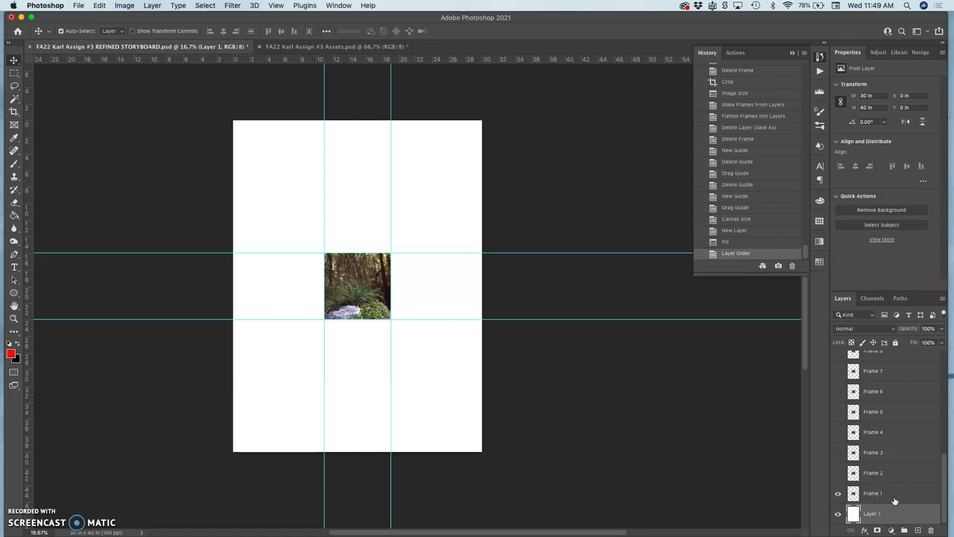
Step: Bring the white background layer forward two levels and send it backward two levels to the bottom of the stack
key("super+bracketright")
key("super+bracketright")
key("super+bracketleft")
key("super+bracketleft")
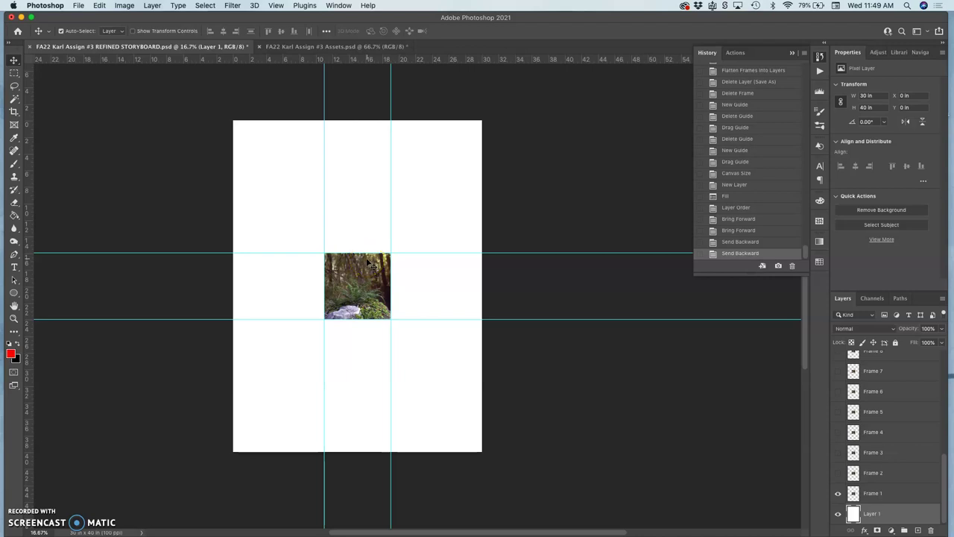
Step: Display the grid over the storyboard canvas
key("super+equal")
key("super+equal")
key("super+equal")
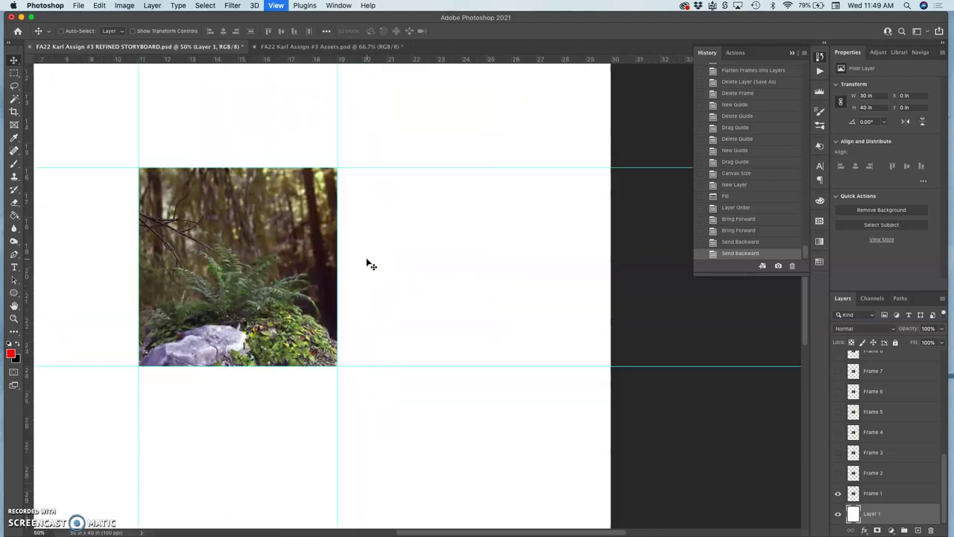
scroll(367, 262, "left", 3)
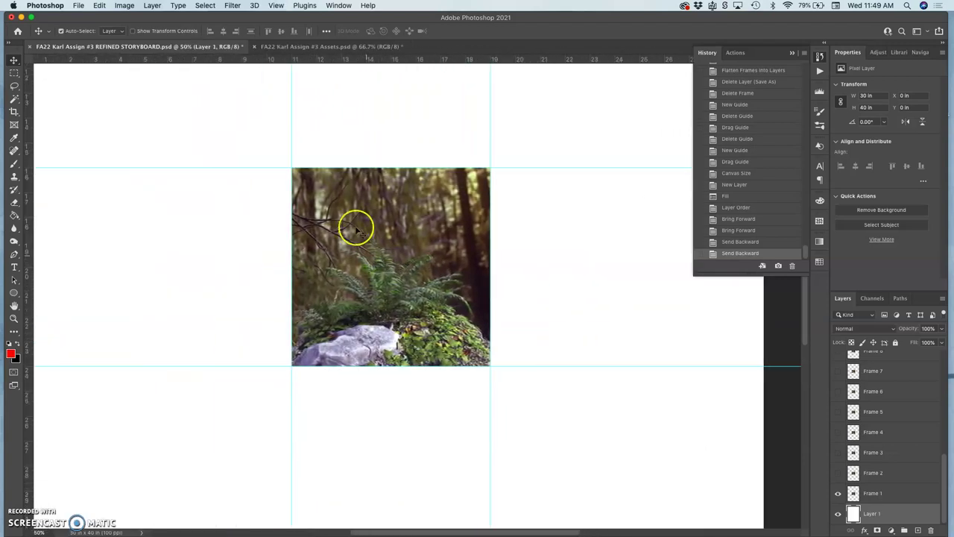
left_click(276, 5)
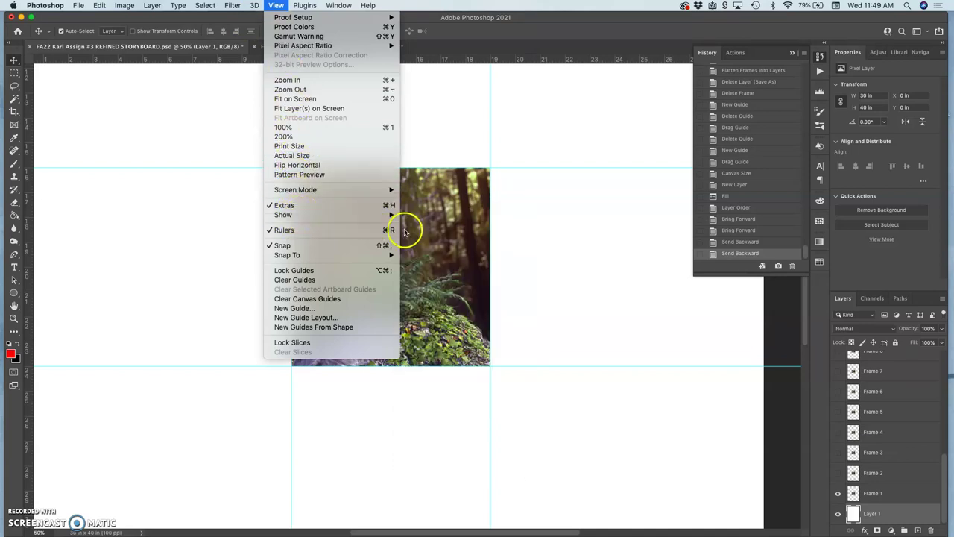
mouse_move(388, 214)
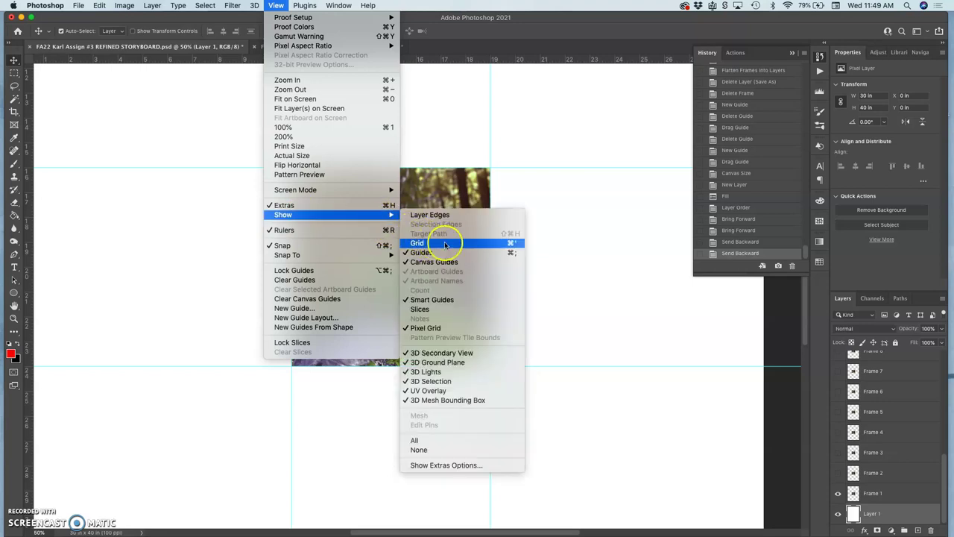
left_click(499, 244)
key("super+apostrophe")
key("super+apostrophe")
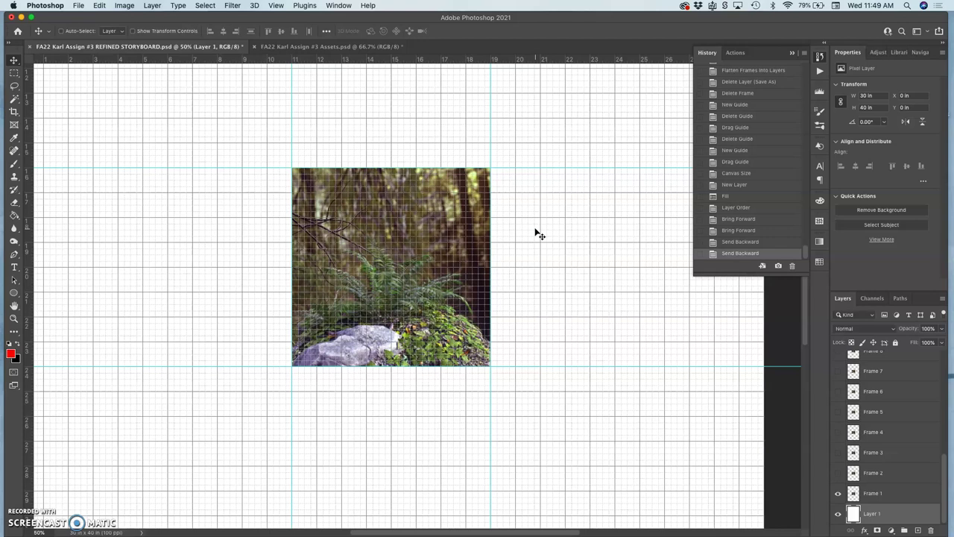
Step: Toggle the grid overlay off and on several times, leaving it displayed
left_click(517, 169)
left_click(276, 5)
mouse_move(298, 218)
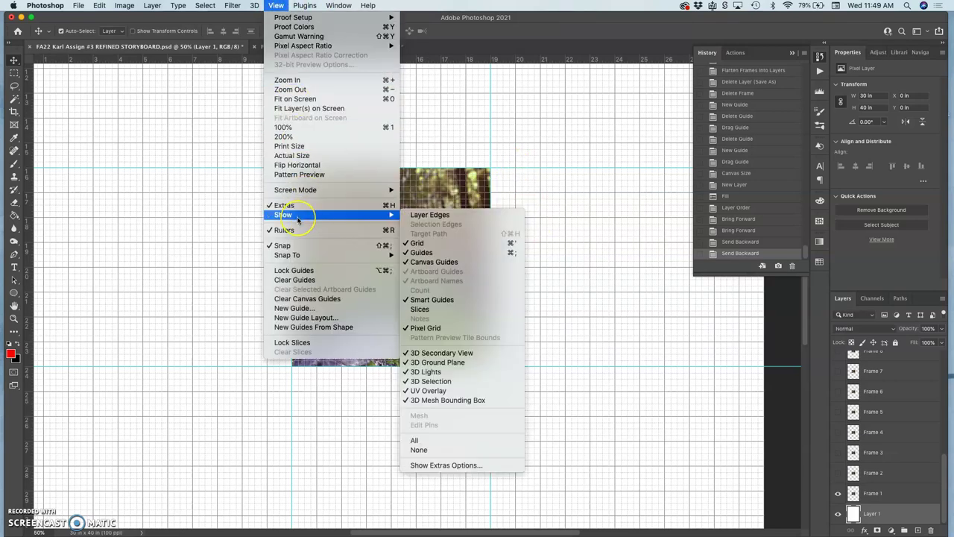
left_click(565, 221)
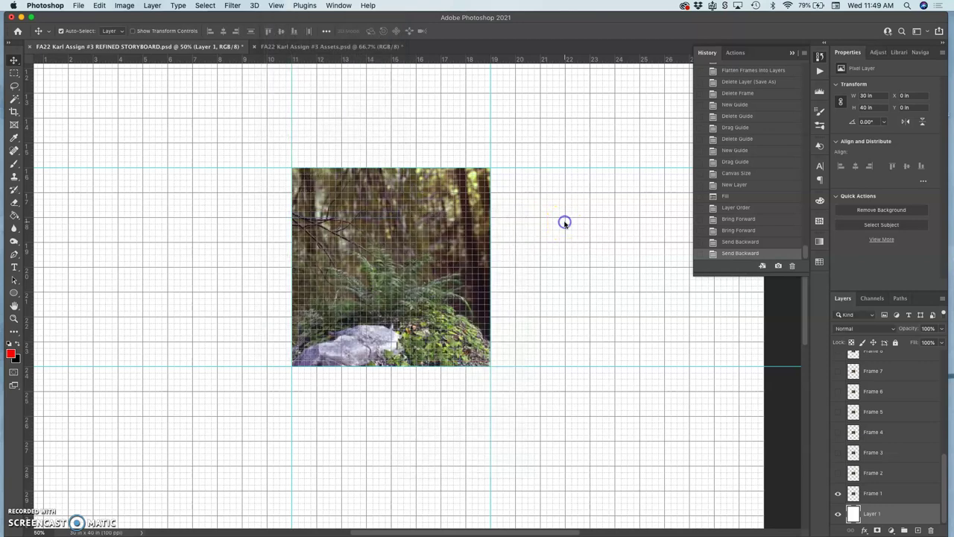
key("super+apostrophe")
key("super+apostrophe")
key("super+apostrophe")
key("super+apostrophe")
key("super+apostrophe")
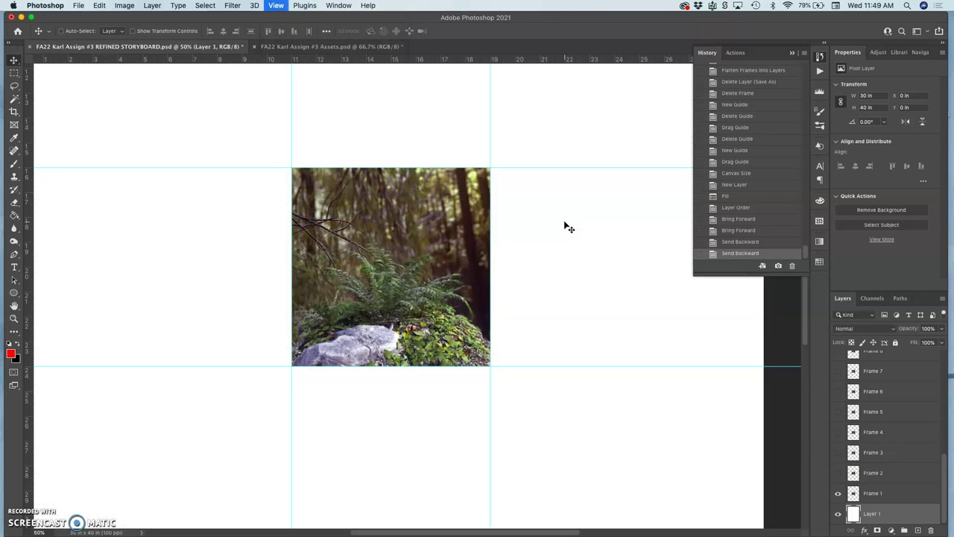
key("super+apostrophe")
key("super+apostrophe")
key("super+apostrophe")
key("super+apostrophe")
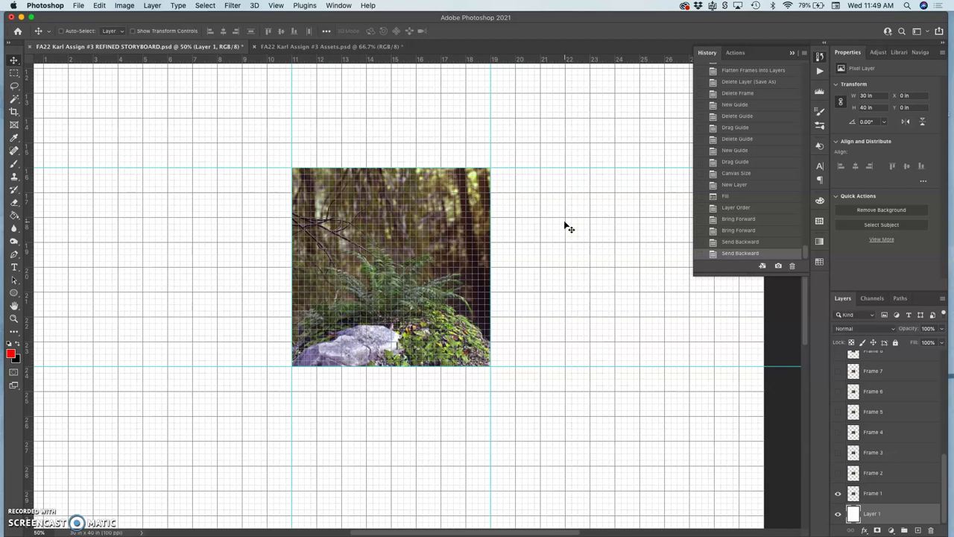
key("super+apostrophe")
Step: Add horizontal guides at 15 and 25 inches and vertical guides at 10 and 20 inches around the centre image, and hide the grid
left_click_drag(454, 79, 454, 142)
left_click_drag(30, 147, 266, 179)
left_click_drag(410, 96, 414, 392)
left_click_drag(30, 260, 515, 279)
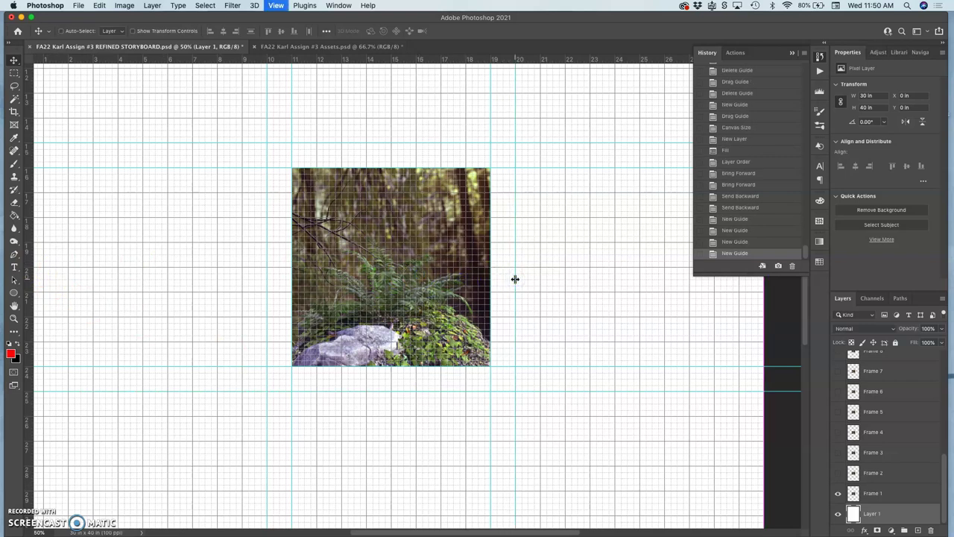
key("super+apostrophe")
left_click_drag(298, 193, 300, 198)
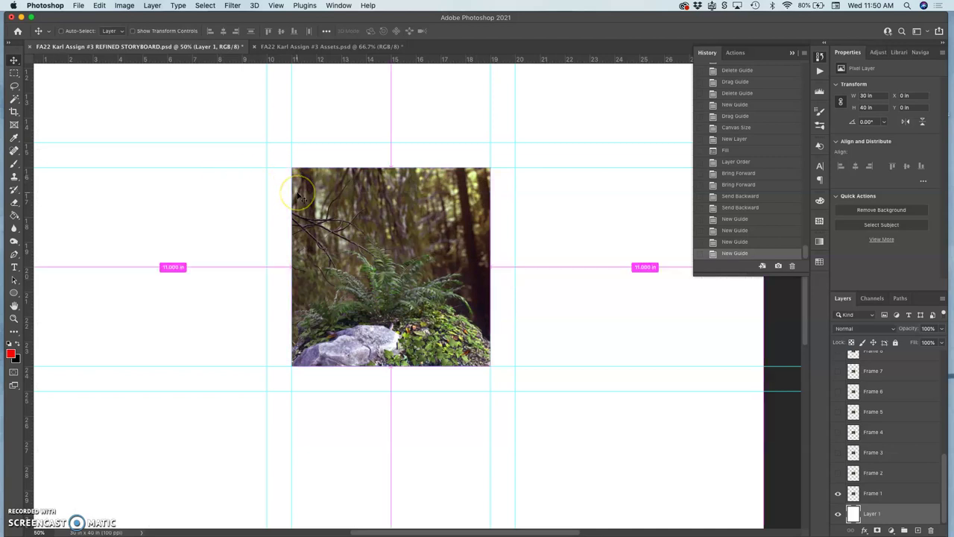
Step: Show the Frame 20 layer, try moving it to the left of the centre slot, and hide it again
key("super+minus")
key("super+minus")
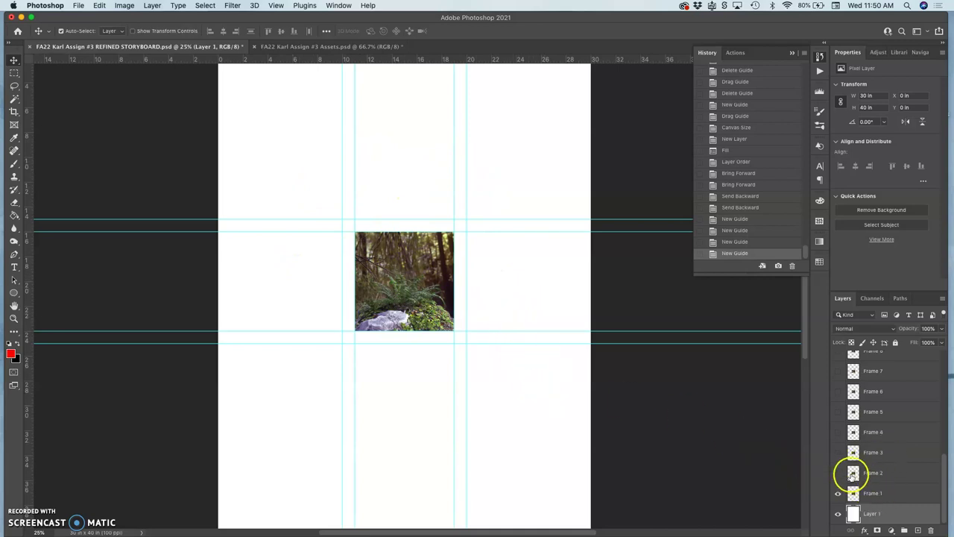
scroll(873, 452, "up", 5)
left_click(839, 361)
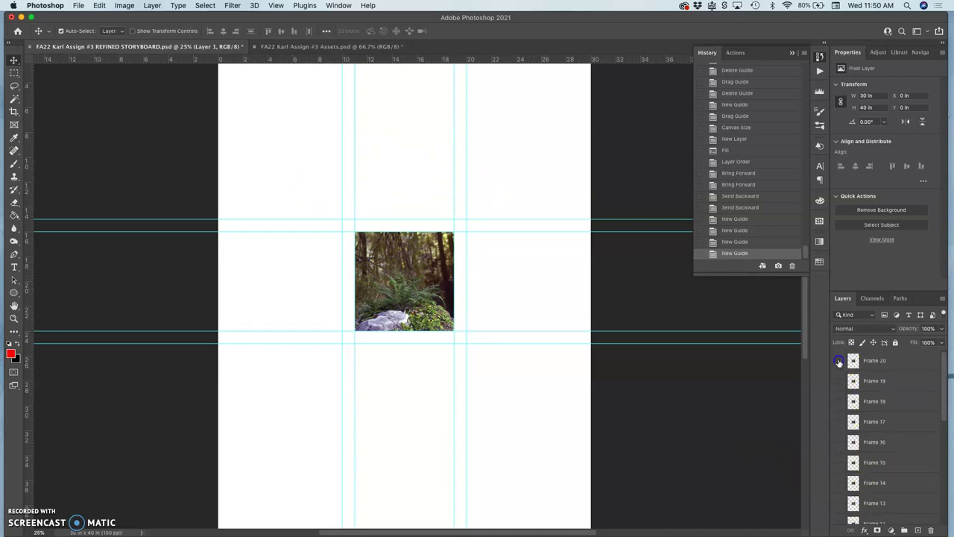
left_click(871, 363)
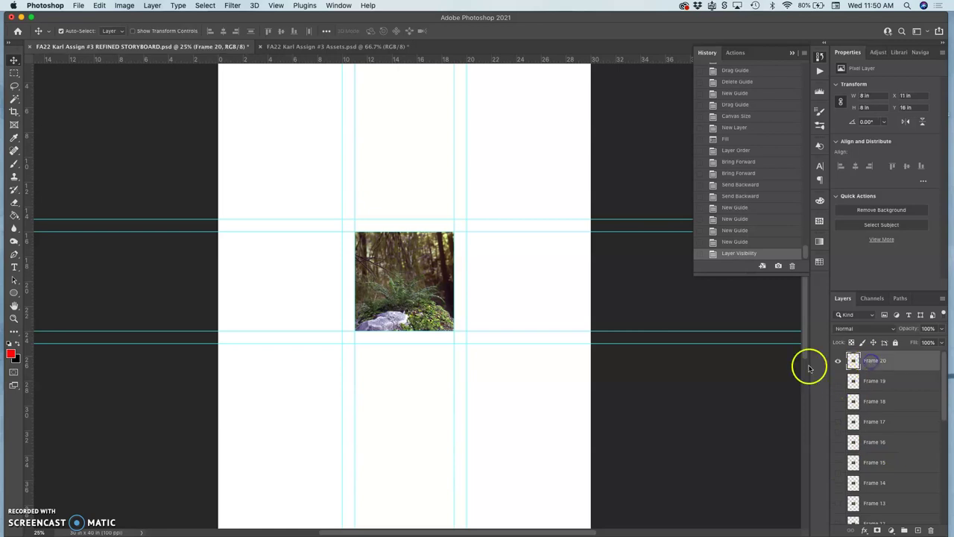
left_click_drag(397, 277, 307, 290)
left_click(840, 362)
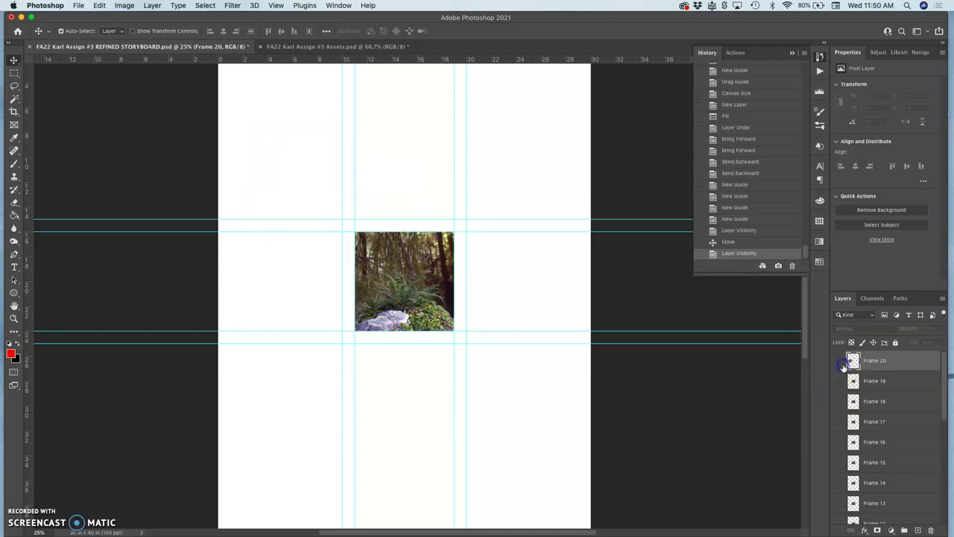
Step: Move Frame 1 to the first slot of the top row at X 2 in, Y 7 in, snapped to the guides
scroll(858, 417, "down", 6)
left_click(840, 493)
left_click(841, 492)
left_click(868, 494)
left_click_drag(408, 289, 297, 176)
Step: Show Frame 16 and move it to the last slot of the bottom row at X 20 in, Y 25 in
scroll(876, 443, "up", 6)
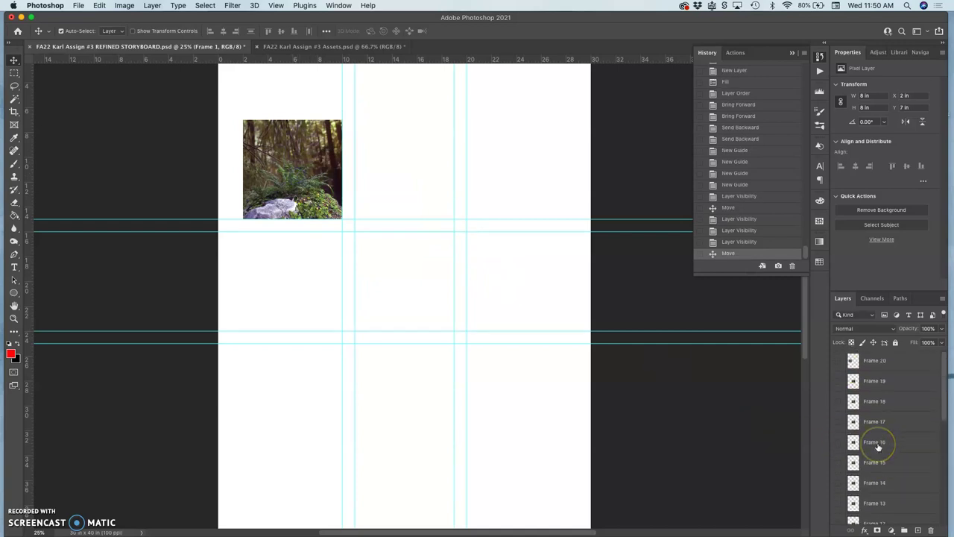
left_click(838, 445)
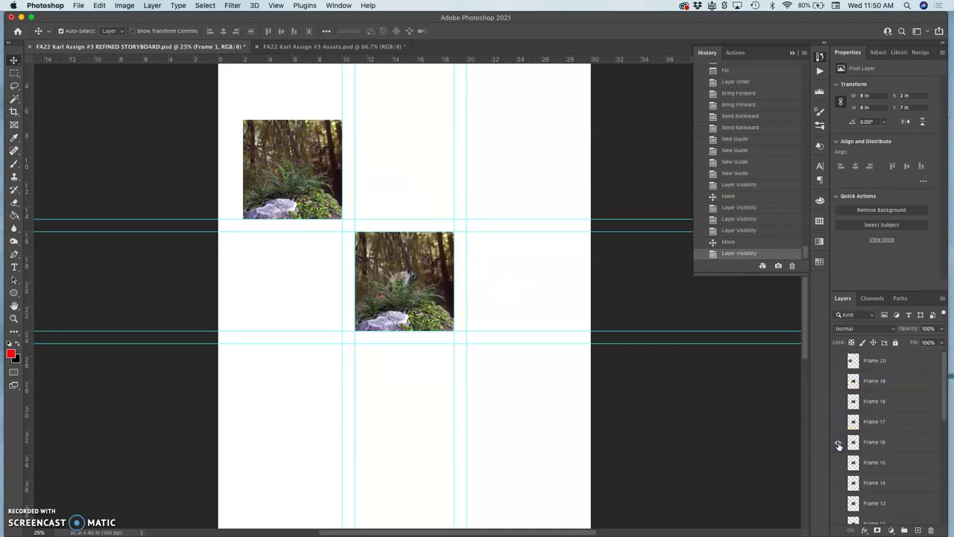
left_click(423, 287)
left_click_drag(423, 286, 525, 397)
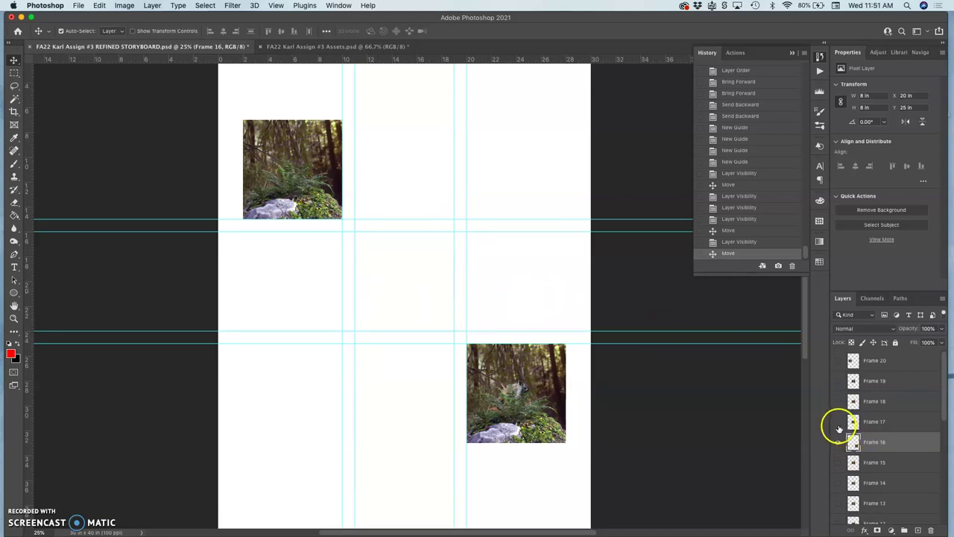
Step: Show Frame 9 and move it to the last slot of the top row at X 20 in, Y 7 in
scroll(847, 477, "down", 5)
left_click(839, 469)
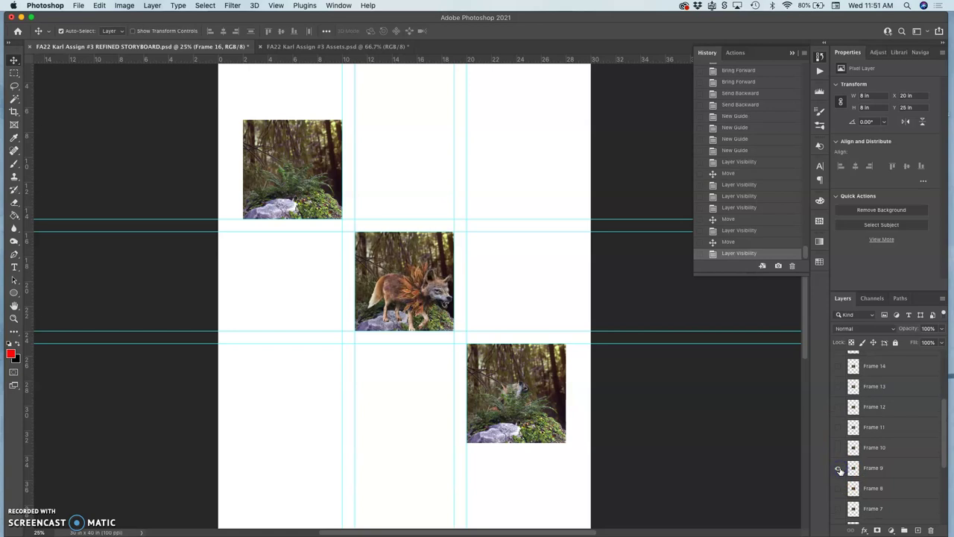
left_click(839, 469)
left_click(840, 469)
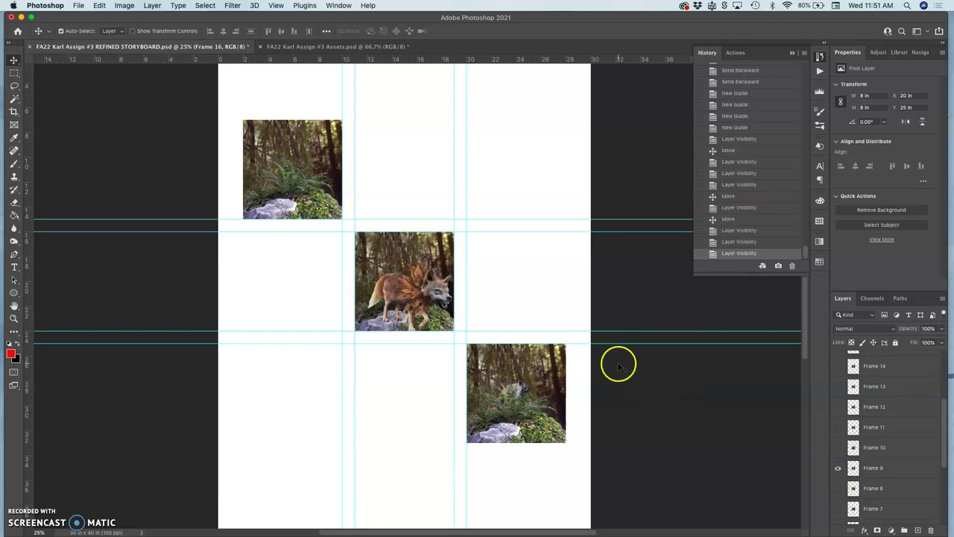
left_click_drag(415, 284, 529, 176)
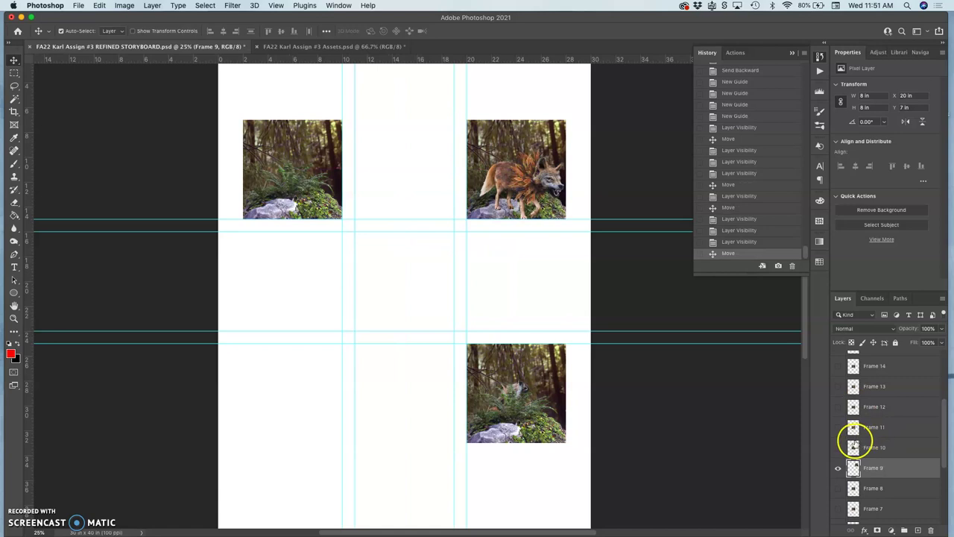
Step: Compare Frames 6, 7 and 8 in the centre slot, and move Frame 7 to the top row's middle slot at X 11 in, Y 7 in
left_click(838, 510)
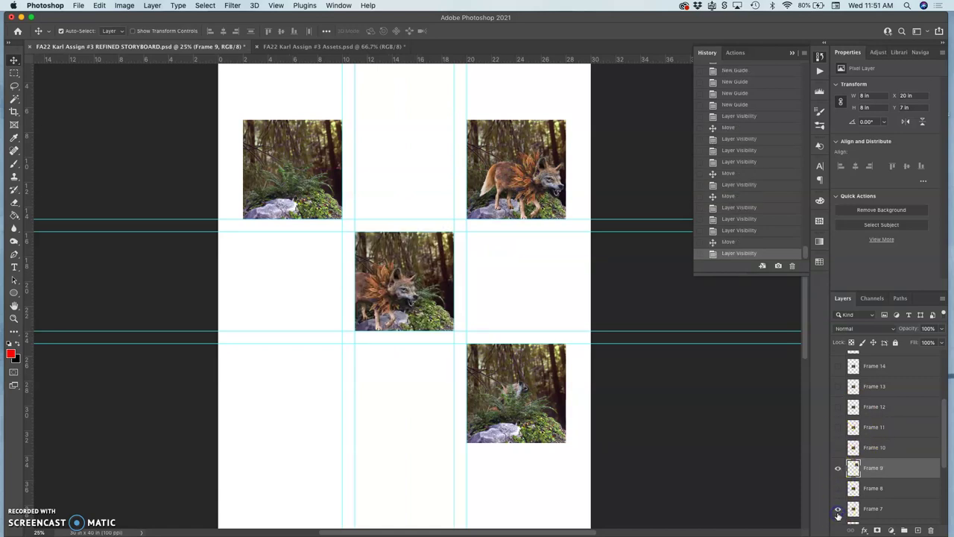
scroll(838, 512, "down", 2)
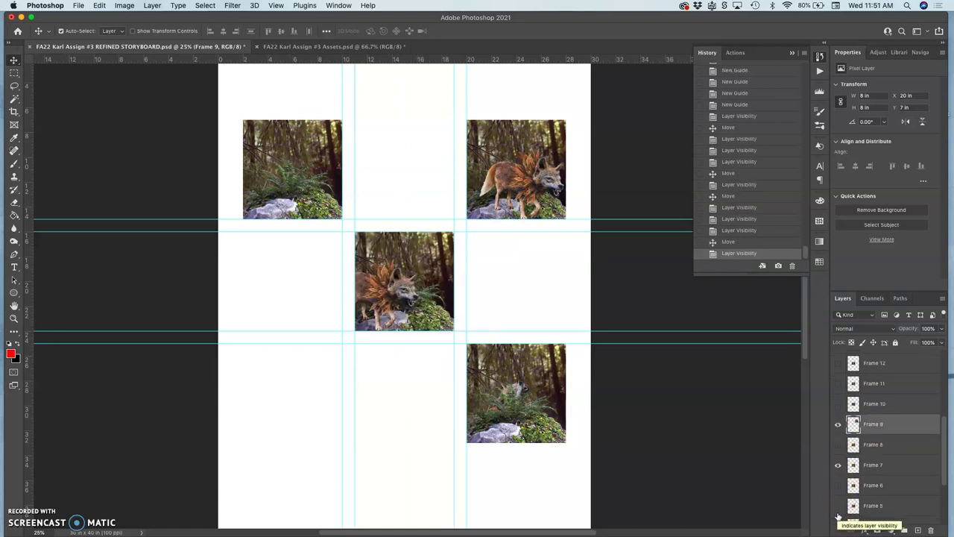
left_click(836, 485)
left_click(837, 466)
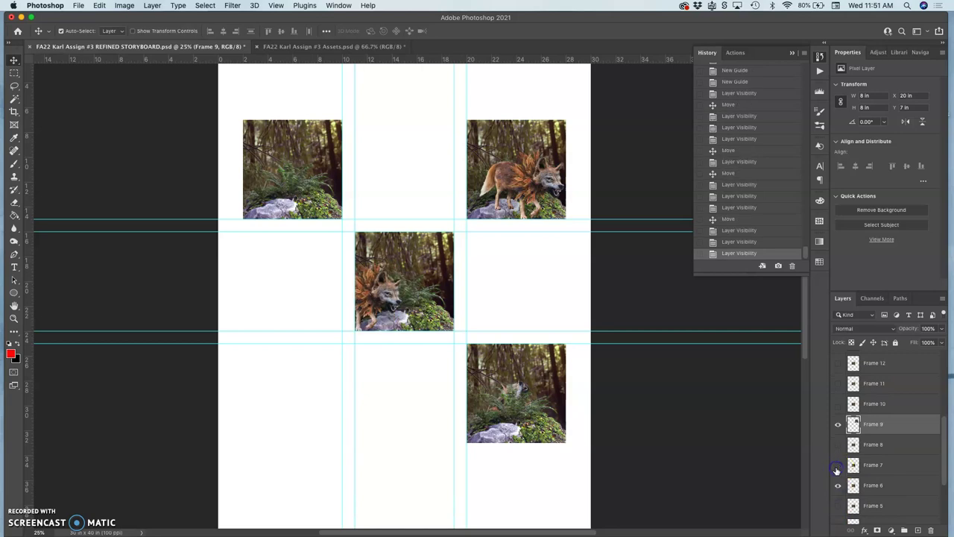
left_click(837, 466)
left_click(838, 446)
left_click(838, 446)
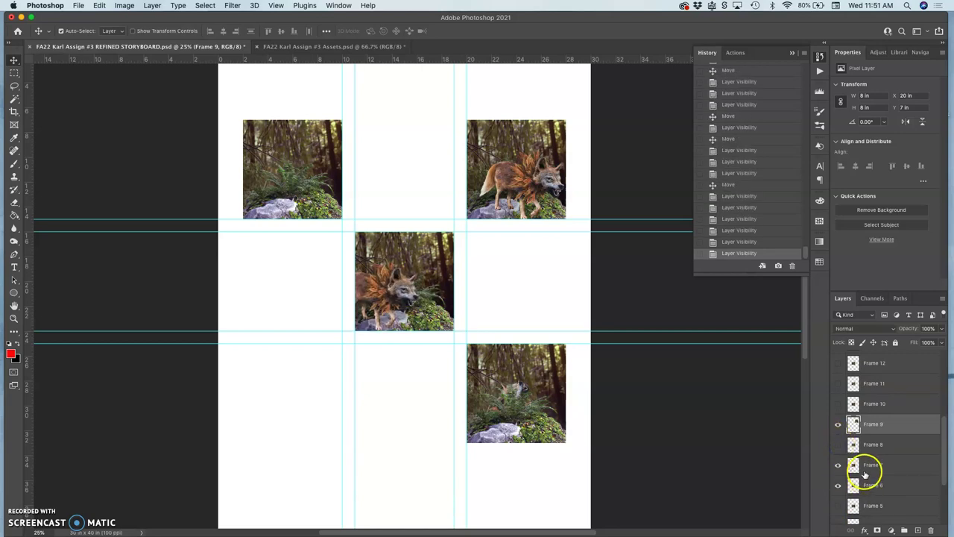
left_click(850, 469)
left_click_drag(422, 299, 420, 188)
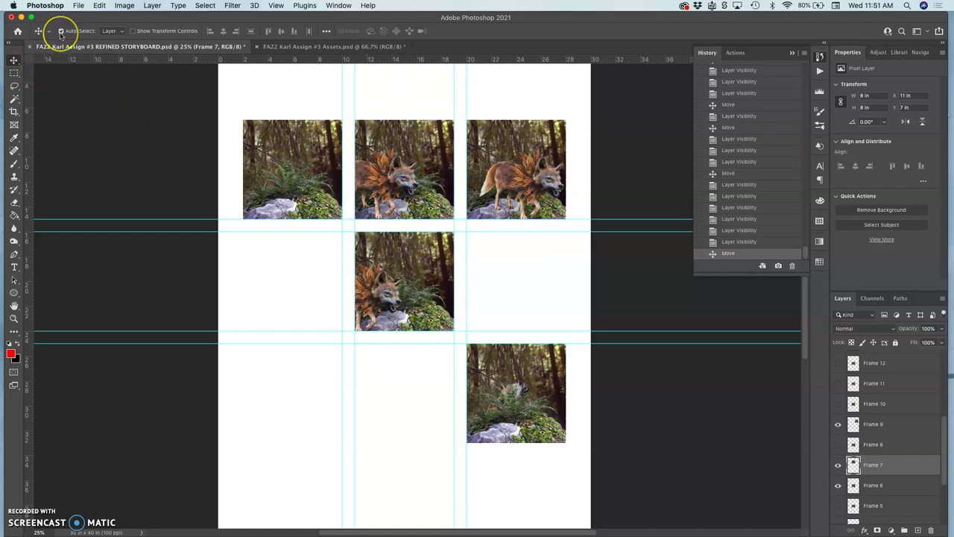
Step: Move Frame 6 aside and hide it, and place Frame 11 in the middle row's first slot at X 2 in, Y 16 in
left_click_drag(413, 284, 352, 307)
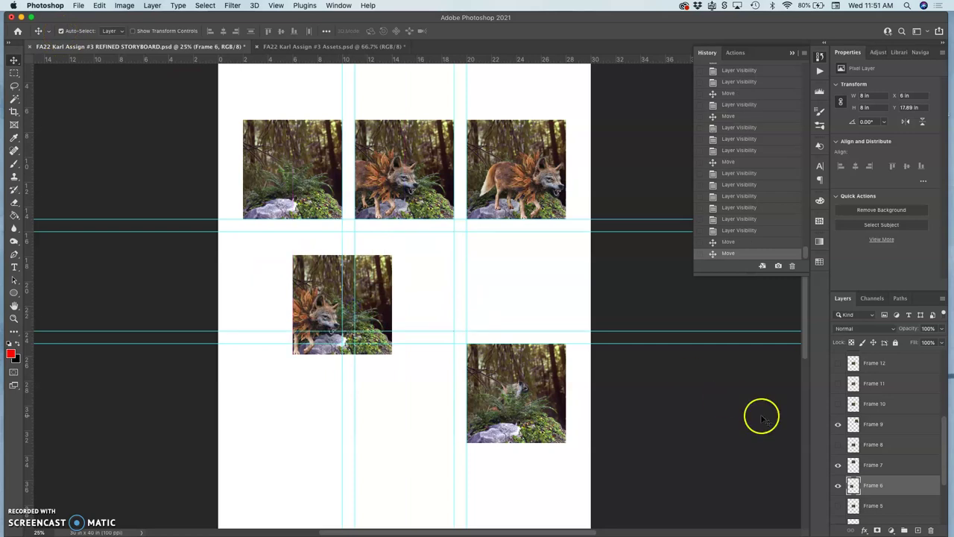
left_click(838, 486)
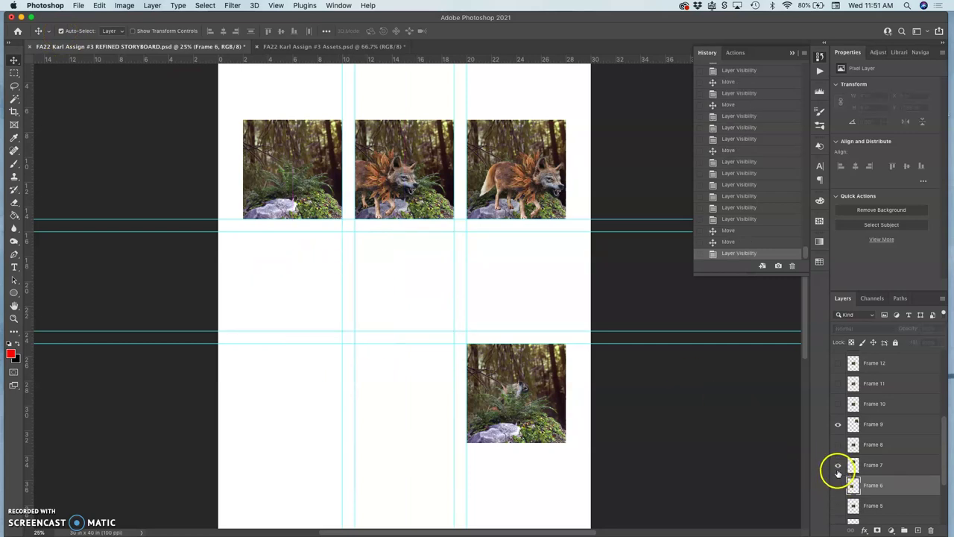
left_click(838, 385)
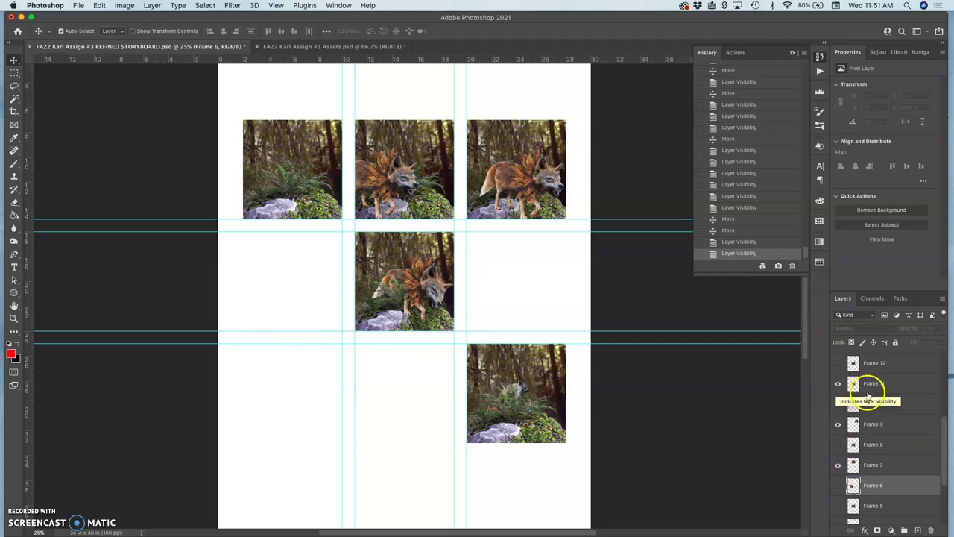
left_click(871, 389)
left_click_drag(412, 289, 303, 293)
Step: Preview Frame 12 in the centre slot, hide it, and show and select Frame 13 there instead
scroll(895, 395, "up", 2)
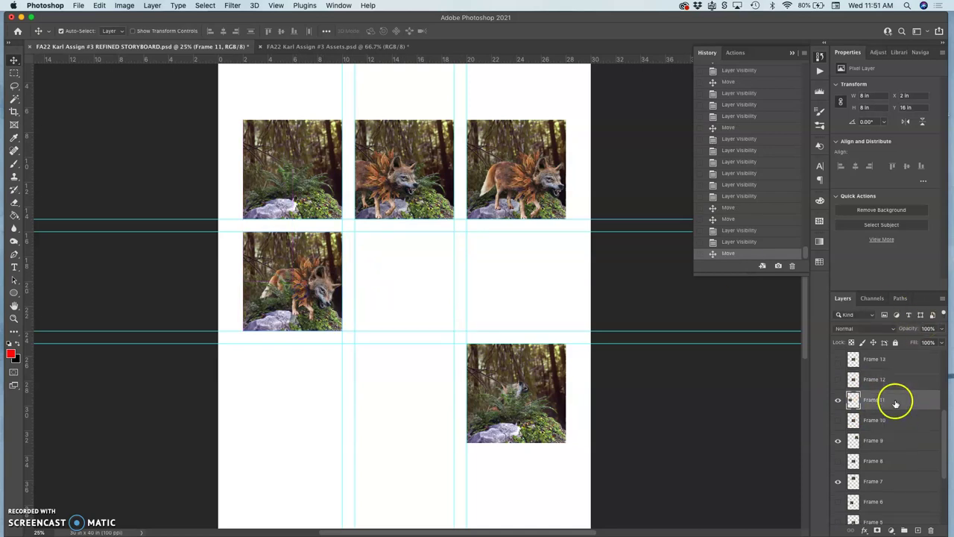
left_click(838, 399)
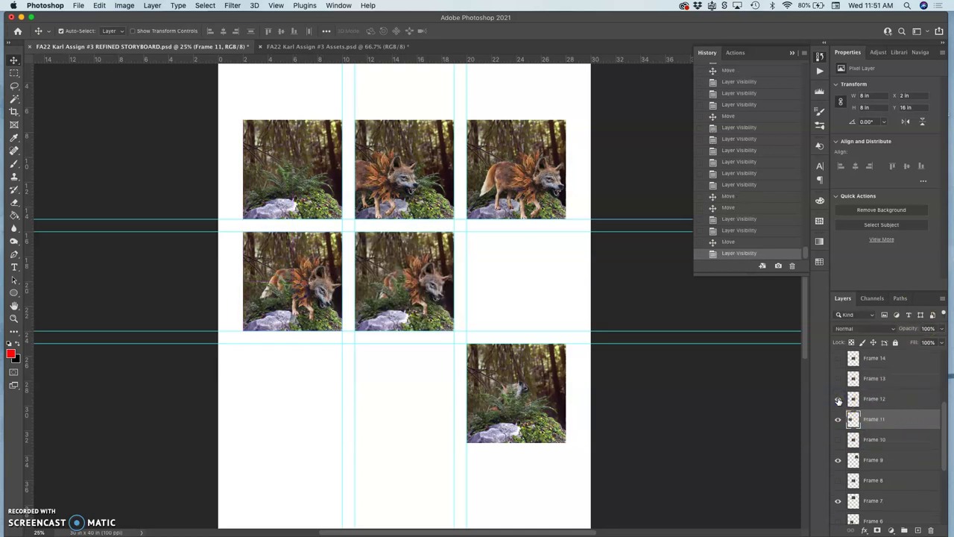
left_click(838, 399)
left_click(838, 378)
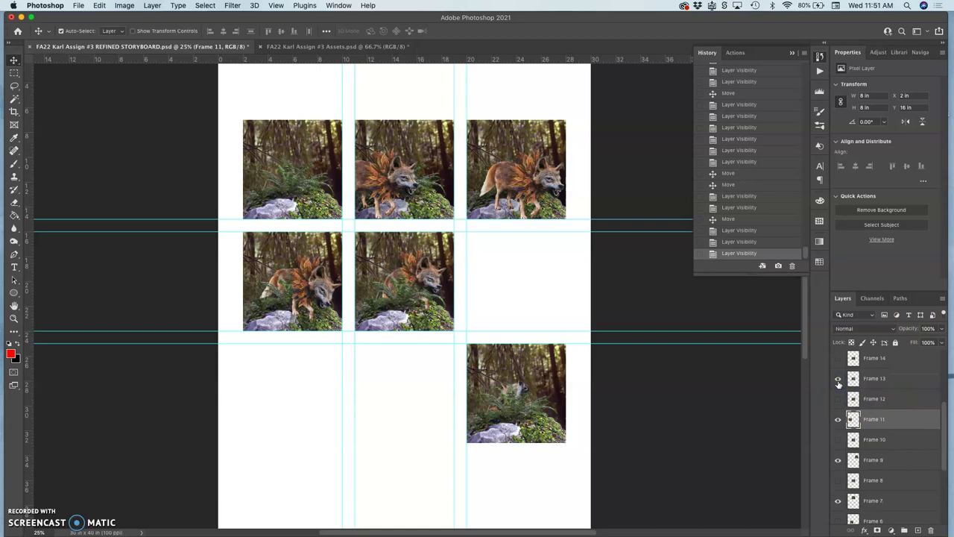
left_click(874, 379)
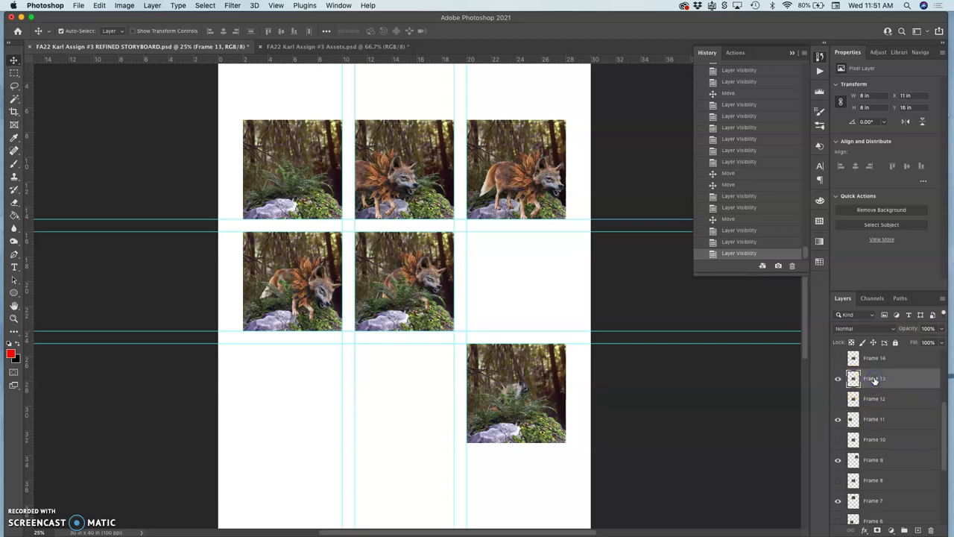
Step: Show Frame 15 and move it to the bottom row's middle slot at X 11 in, Y 25 in
scroll(865, 381, "up", 2)
left_click(838, 369)
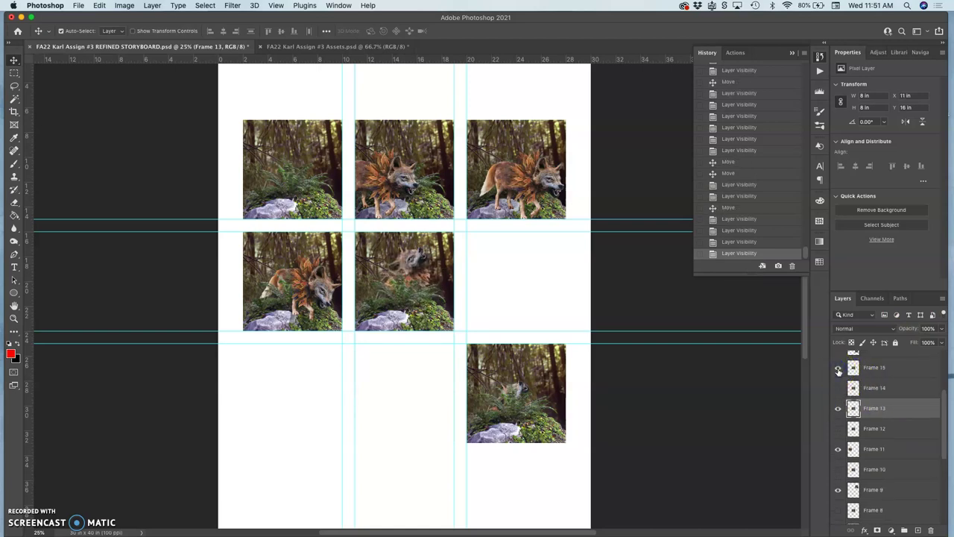
left_click_drag(421, 281, 521, 293)
left_click_drag(496, 326, 419, 397)
scroll(868, 375, "up", 2)
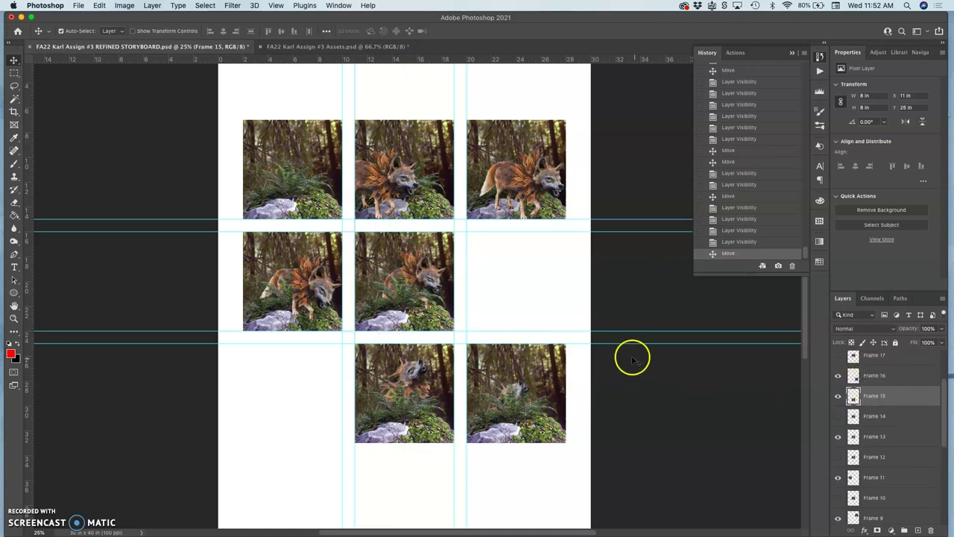
Step: Show Frame 14 and place it in the bottom row's first slot, and move Frame 13 to the middle row's last slot at X 20 in, Y 16 in
left_click(837, 416)
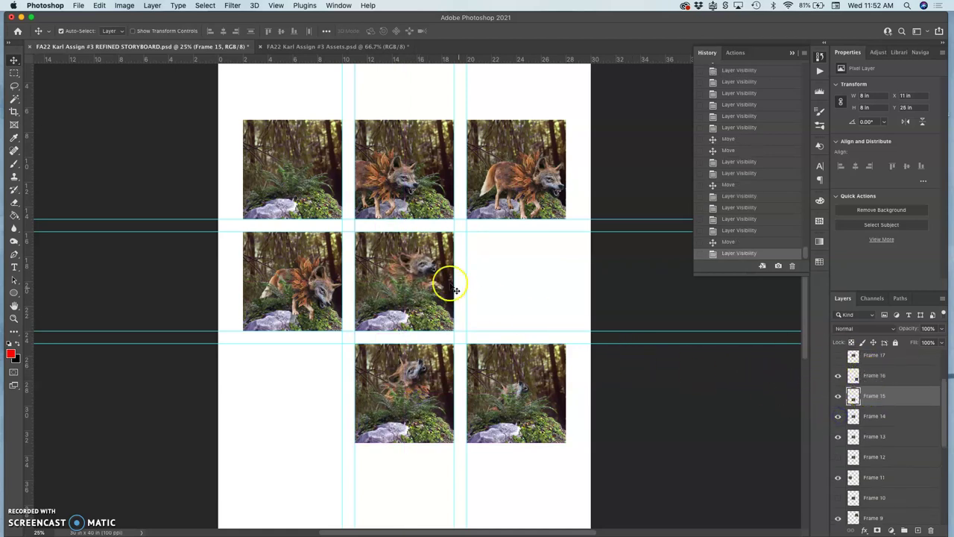
left_click(419, 280)
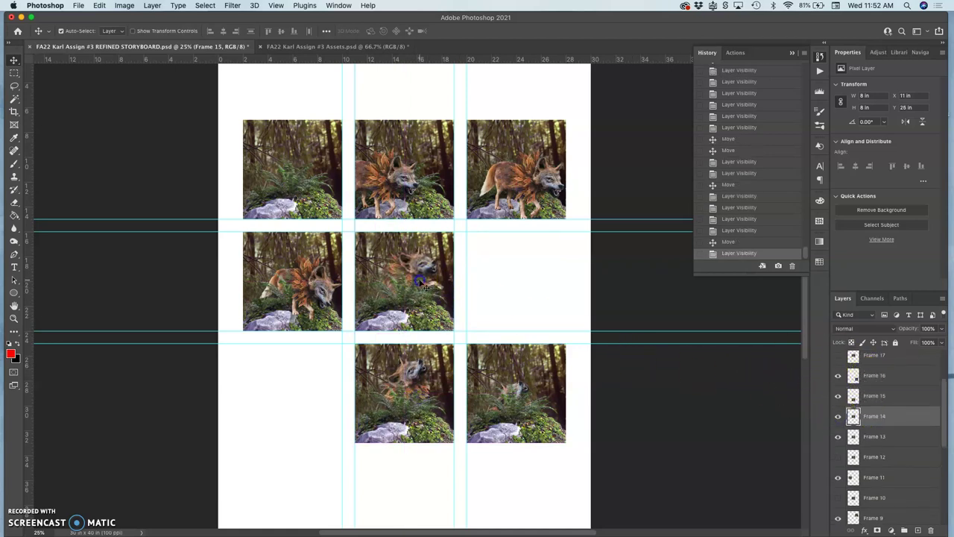
left_click(873, 439)
left_click_drag(426, 284, 552, 287)
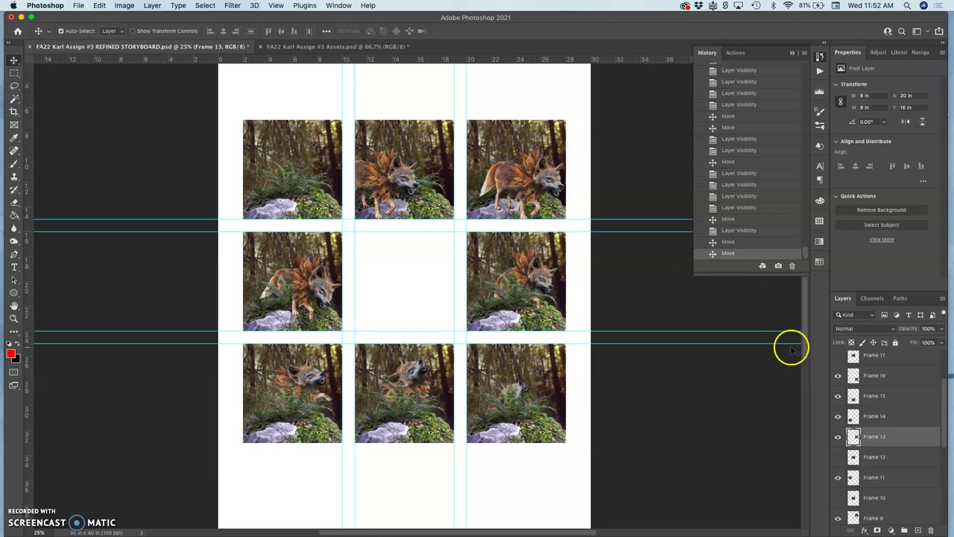
Step: Preview Frame 12 in the centre slot, hide it, and move Frame 11 there instead at X 11 in, Y 16 in
left_click(839, 460)
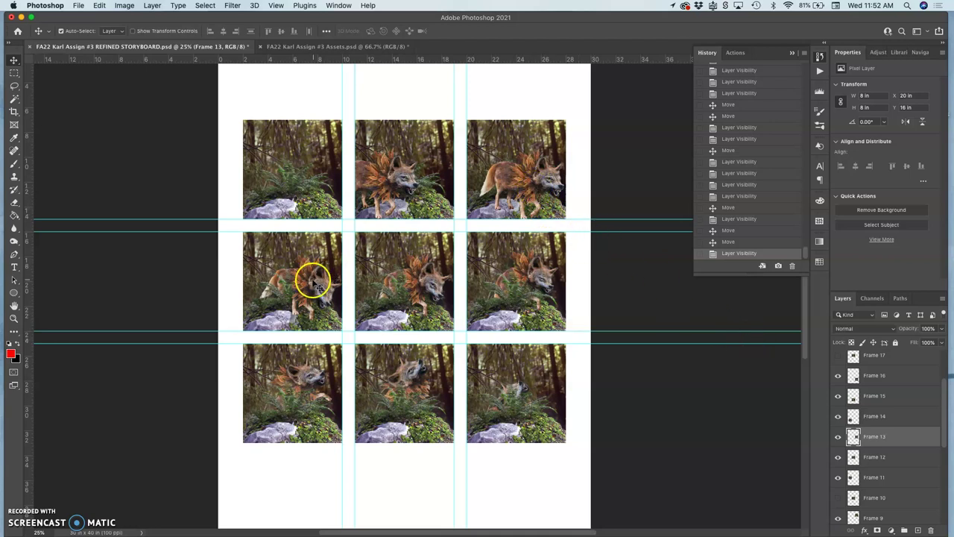
left_click(314, 281)
left_click_drag(314, 281, 408, 287)
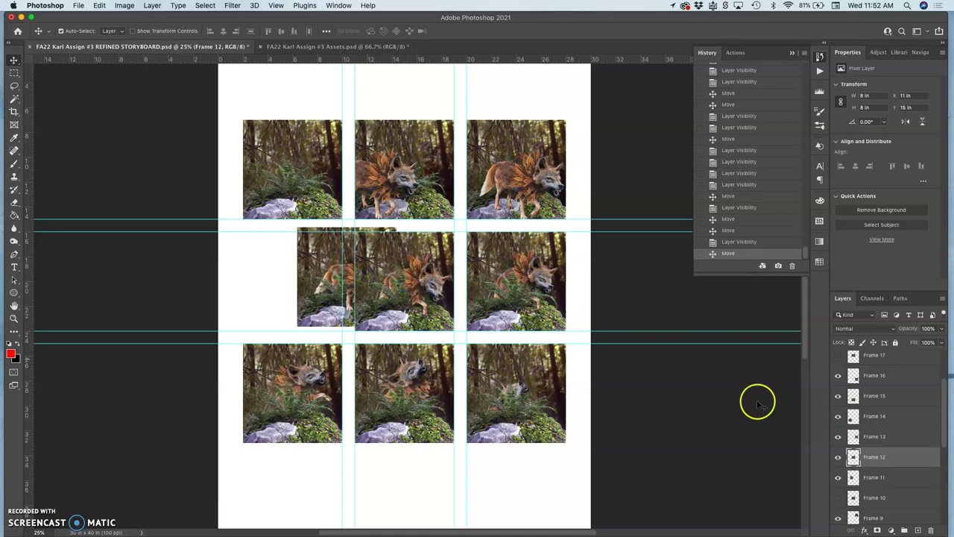
left_click(838, 457)
left_click_drag(371, 274, 430, 279)
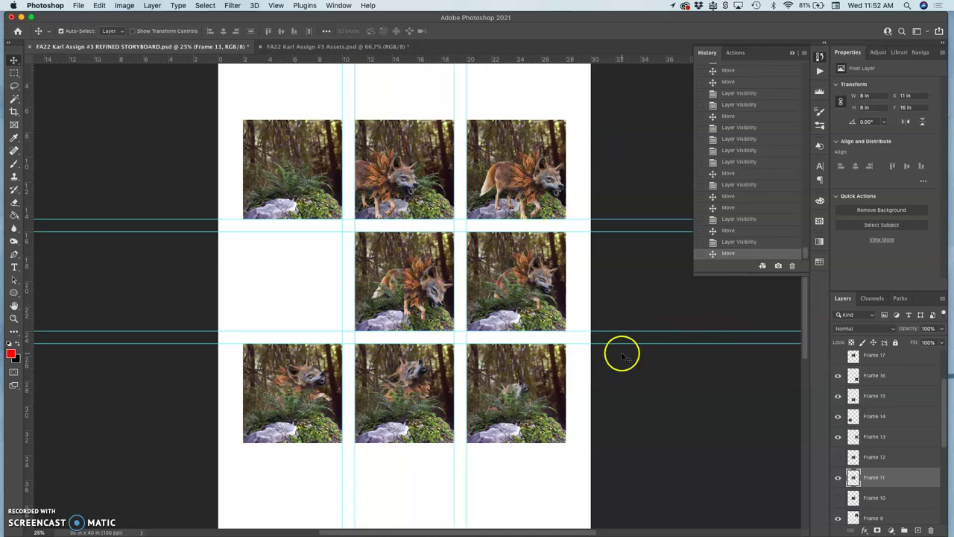
Step: Show Frame 10 and move it to the middle row's first slot at X 2 in, Y 16 in
left_click(530, 175)
mouse_move(530, 174)
left_mouse_down()
mouse_move(481, 205)
mouse_move(531, 173)
left_mouse_up()
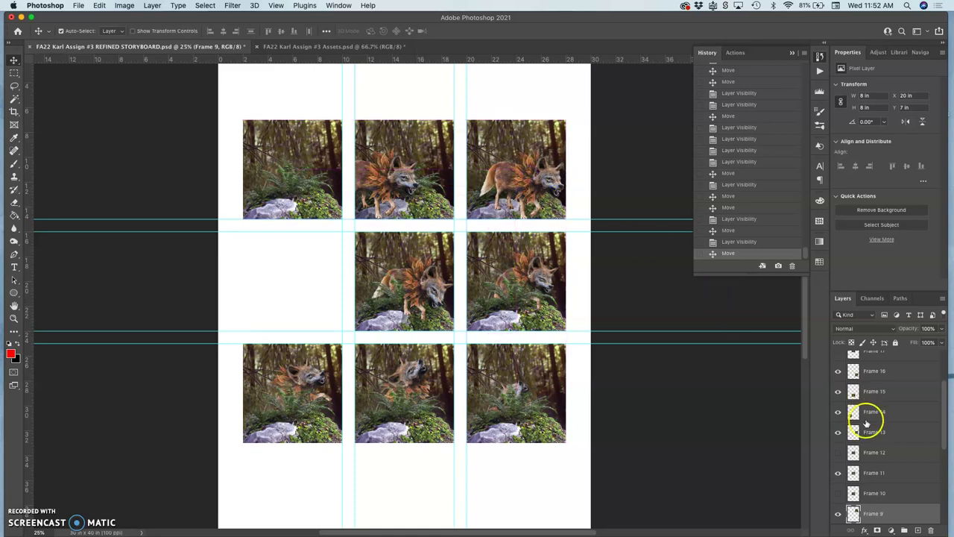
left_click(840, 495)
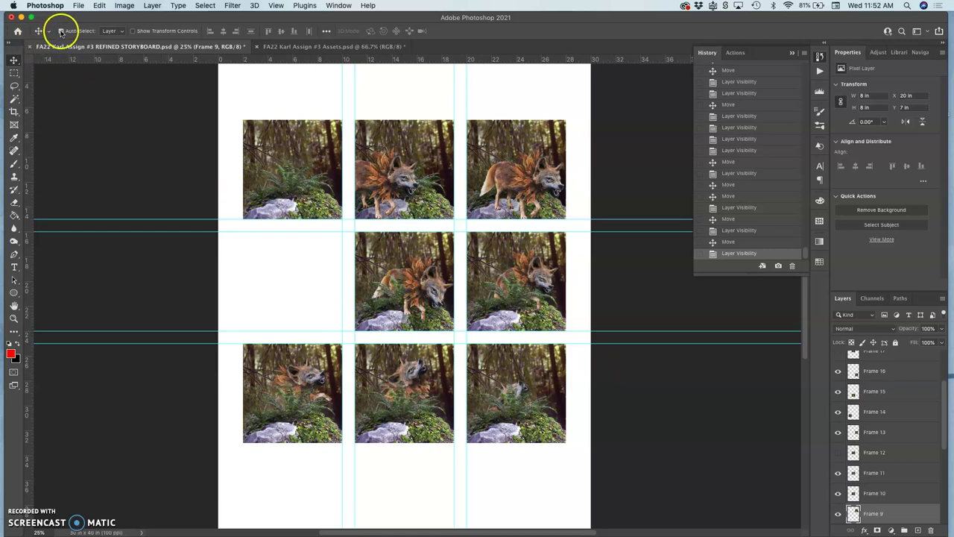
left_click_drag(393, 267, 304, 298)
left_click(878, 494)
left_click(412, 298)
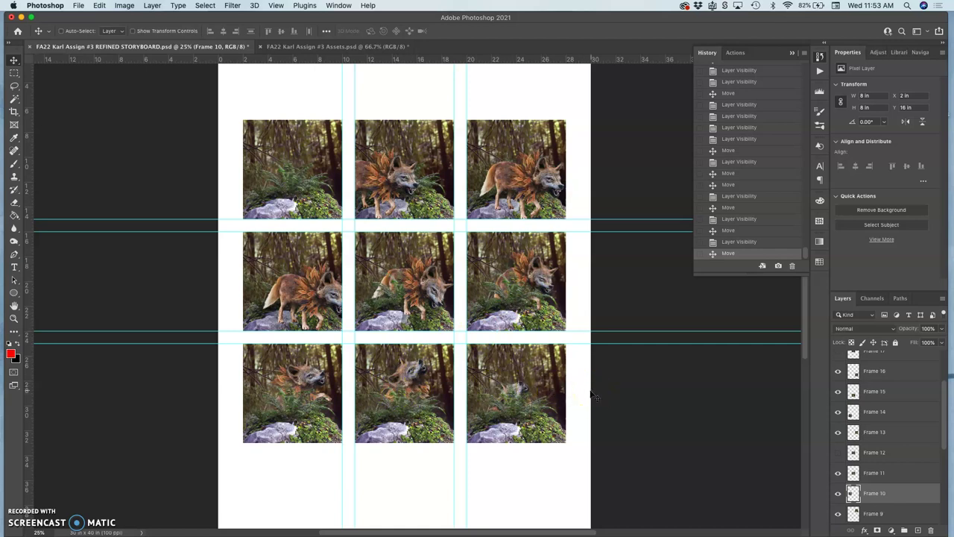
Step: Review the sequence, turn Auto-Select back on, and move Frame 1 from the top row's first slot to roughly the bottom row's last slot
key("super+equal")
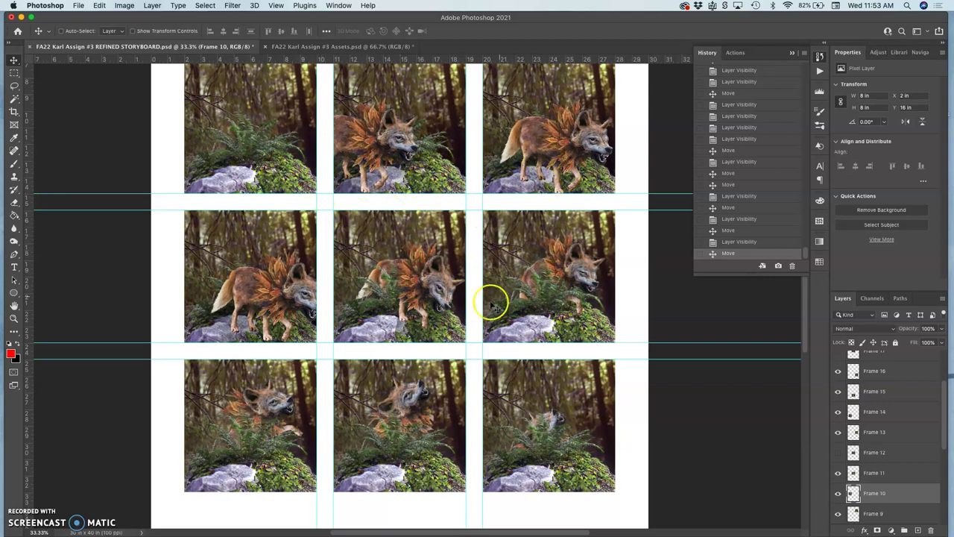
scroll(539, 361, "down", 1)
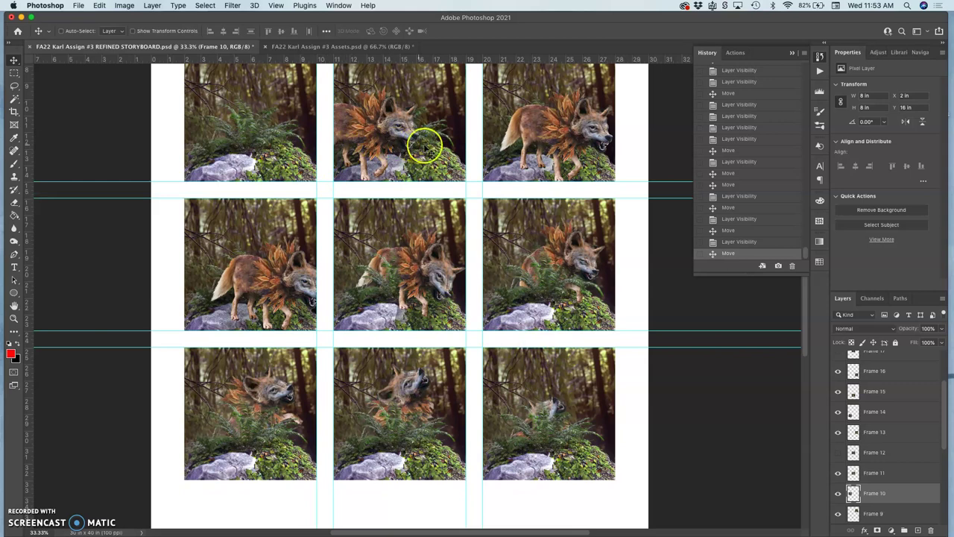
scroll(453, 152, "up", 4)
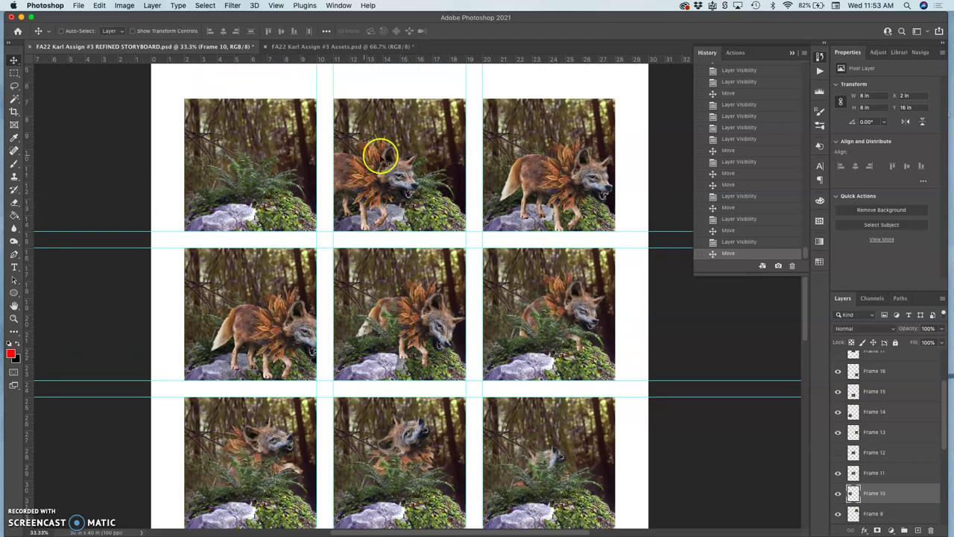
scroll(322, 149, "down", 3)
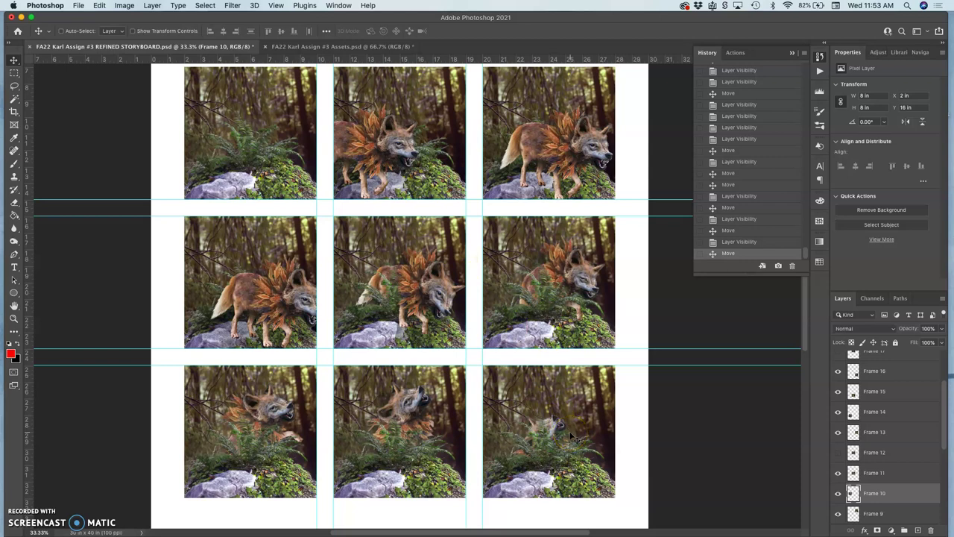
scroll(516, 348, "up", 7)
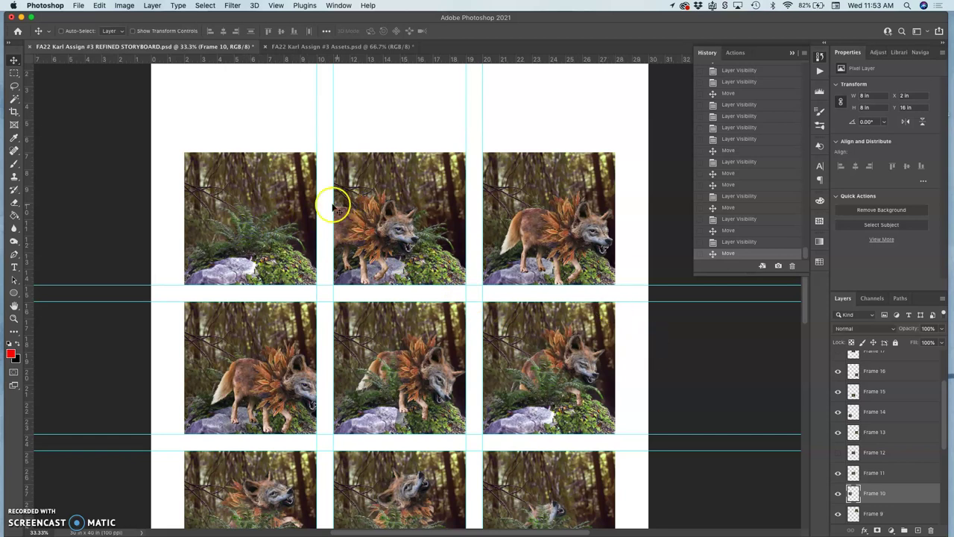
mouse_move(262, 216)
left_mouse_down()
mouse_move(436, 367)
mouse_move(292, 264)
mouse_move(313, 222)
mouse_move(261, 203)
left_mouse_up()
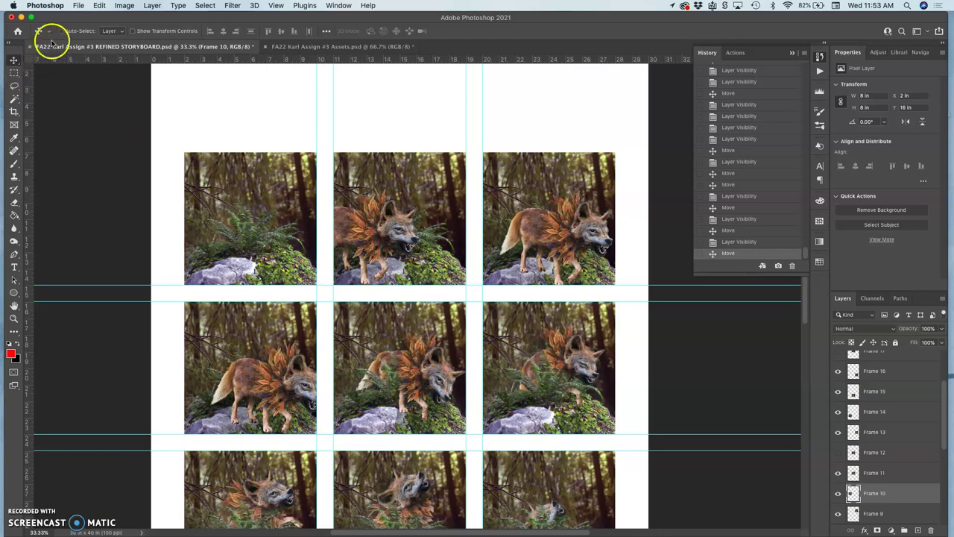
left_click(261, 196)
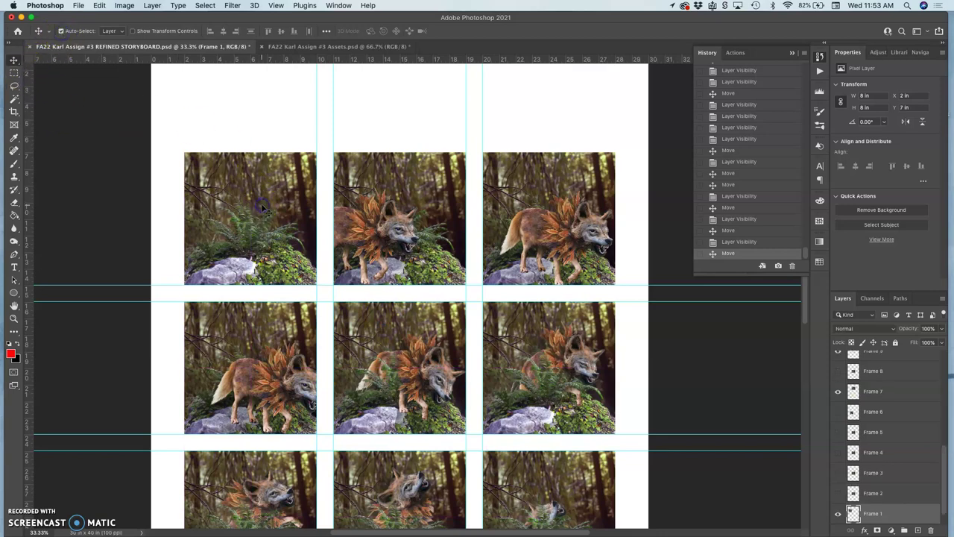
scroll(261, 196, "down", 3)
left_click_drag(305, 234, 450, 447)
Step: Roughly shift Frames 15, 16, 14, 13 and 11 back one slot, placing Frame 15 at about X 4.28 in, Y 25.5 in
left_click_drag(360, 442, 246, 453)
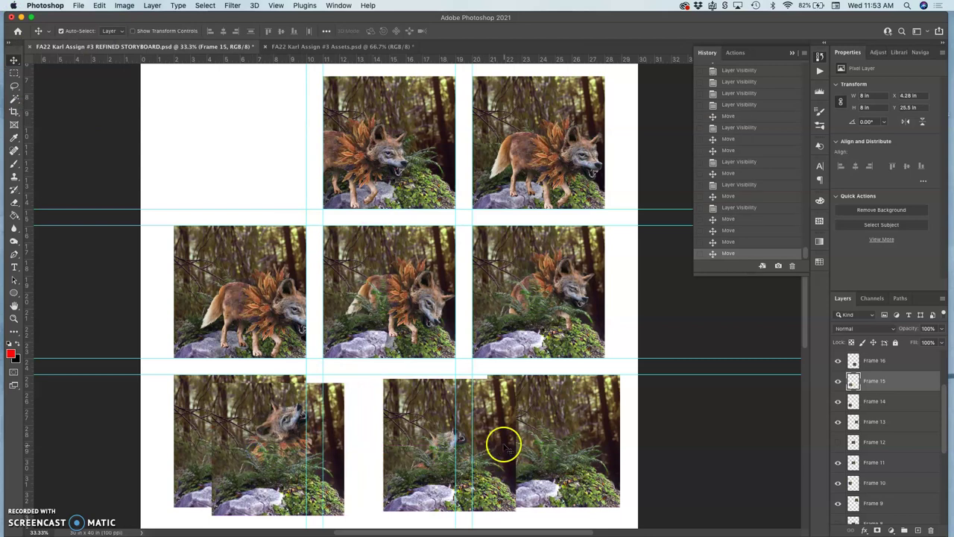
left_click_drag(507, 416, 464, 413)
left_click_drag(202, 418, 529, 311)
left_click_drag(488, 283, 238, 329)
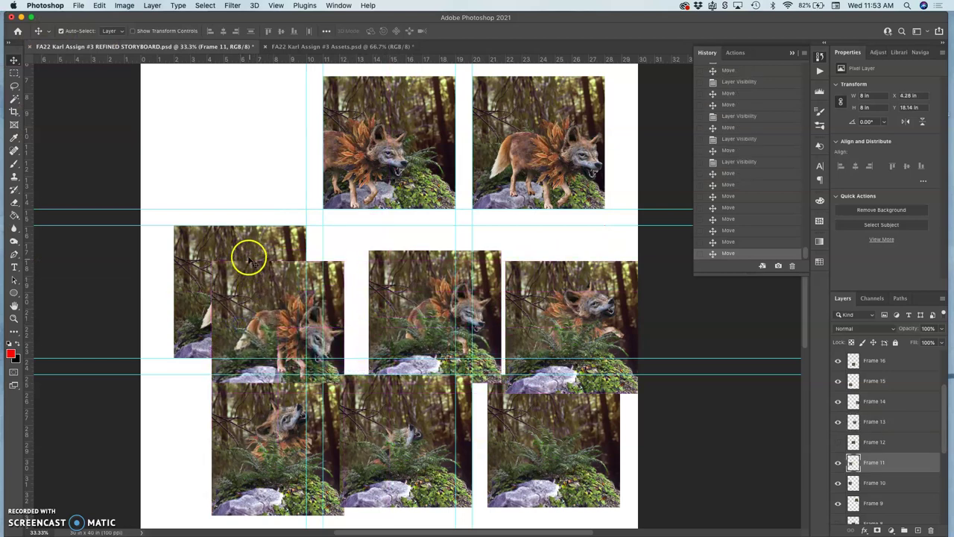
Step: Move Frame 10 over the top row's last slot at about X 21.75 in, Y 9.19 in for comparison, and hide it
left_click(246, 252)
left_click_drag(247, 252, 571, 136)
mouse_move(391, 147)
left_mouse_down()
mouse_move(276, 146)
mouse_move(393, 137)
mouse_move(410, 147)
left_mouse_up()
left_click(542, 177)
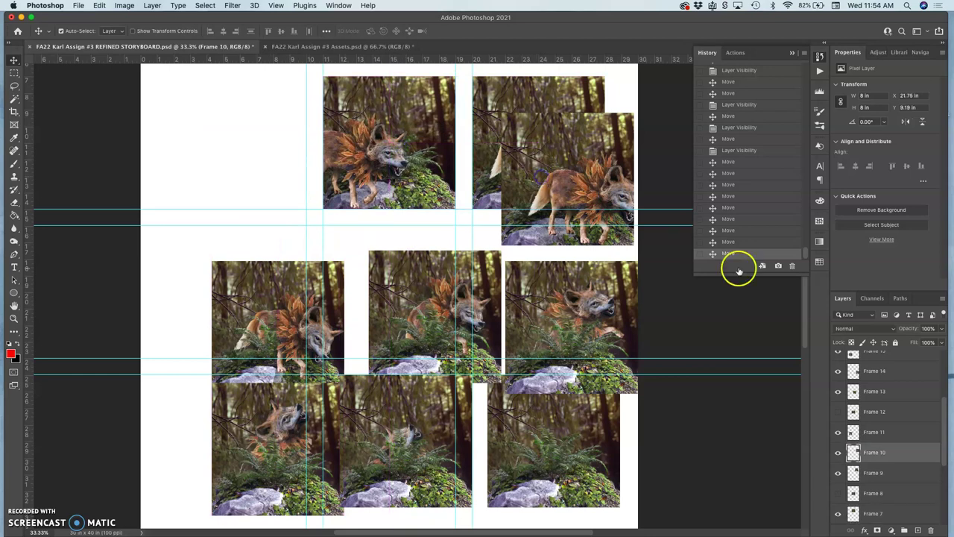
left_click(838, 453)
Step: Try Frame 8 in the top row's first slot at about X 2.29 in, Y 8 in, and hide it
left_click(838, 494)
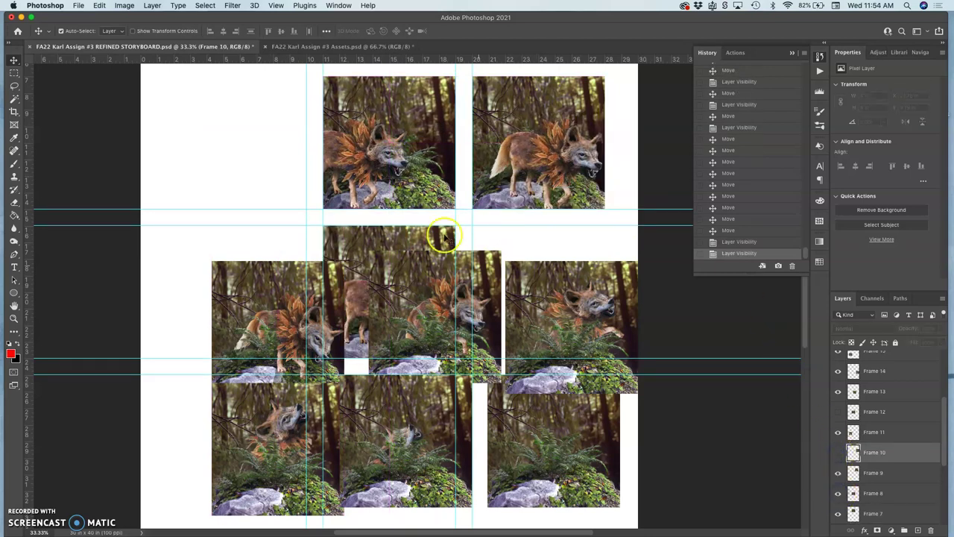
left_click_drag(380, 237, 236, 109)
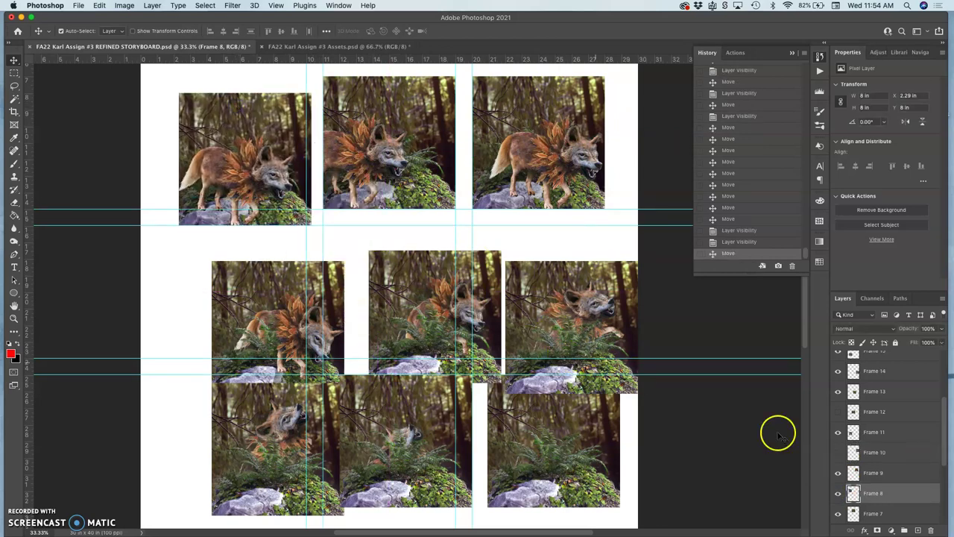
left_click(839, 494)
Step: Try Frame 4 in the top row's first slot at X 2 in, Y 7 in
scroll(837, 496, "down", 3)
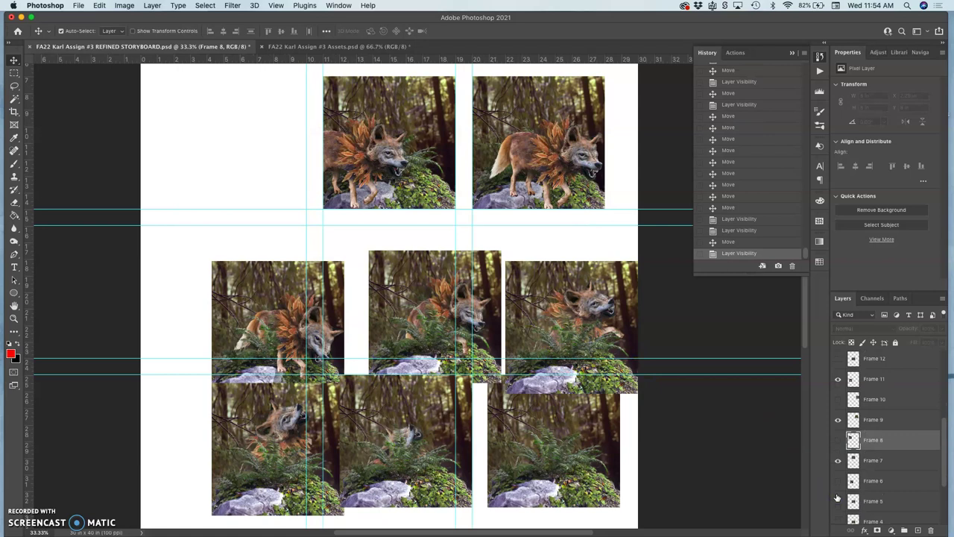
scroll(838, 497, "down", 1)
left_click(838, 510)
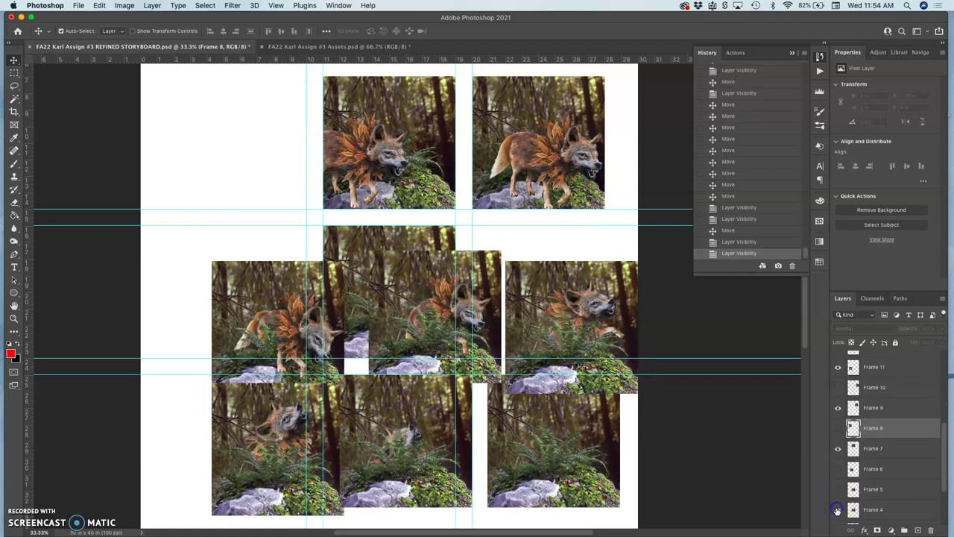
left_click_drag(342, 230, 215, 93)
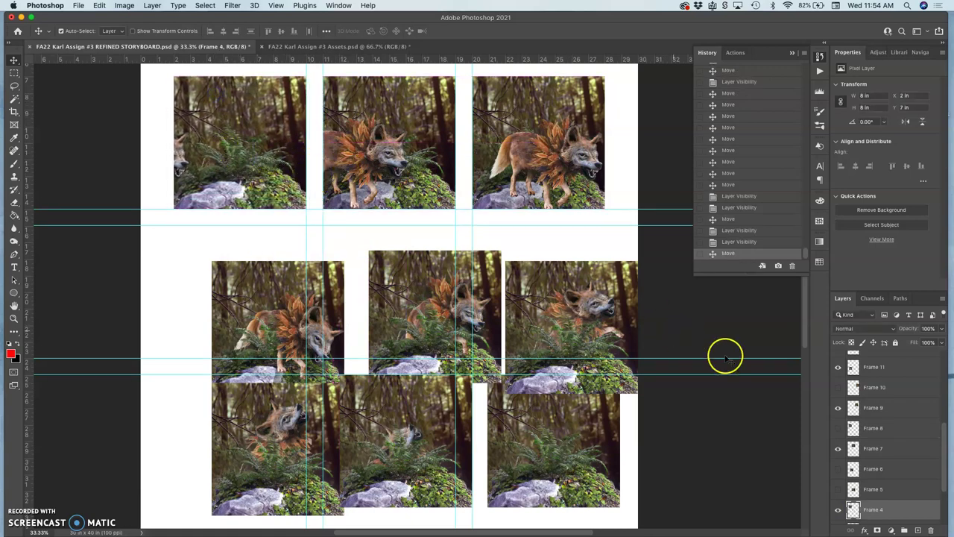
Step: Hide Frame 4, show Frame 5, and move it to the top row's first slot at X 2 in, Y 7 in
left_click(837, 492)
left_click(838, 509)
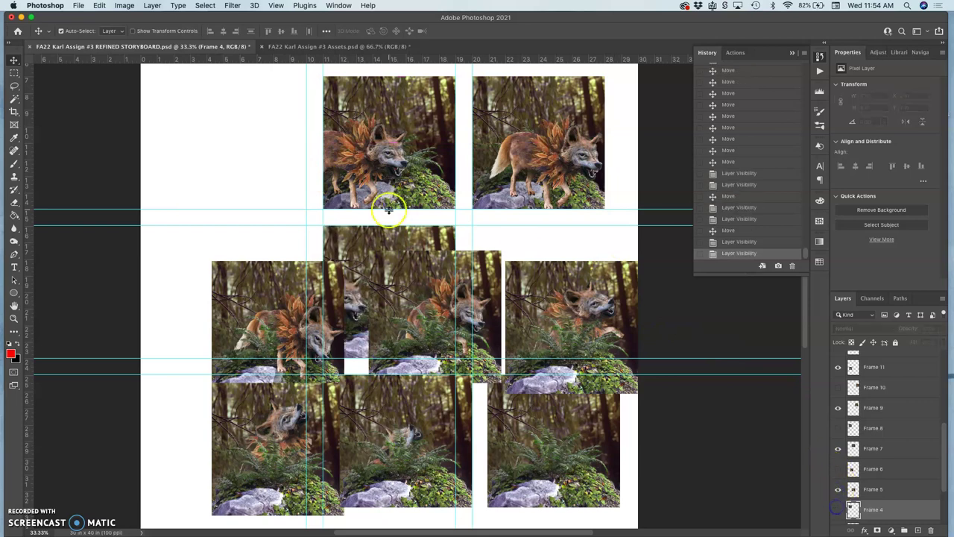
left_click_drag(366, 239, 214, 91)
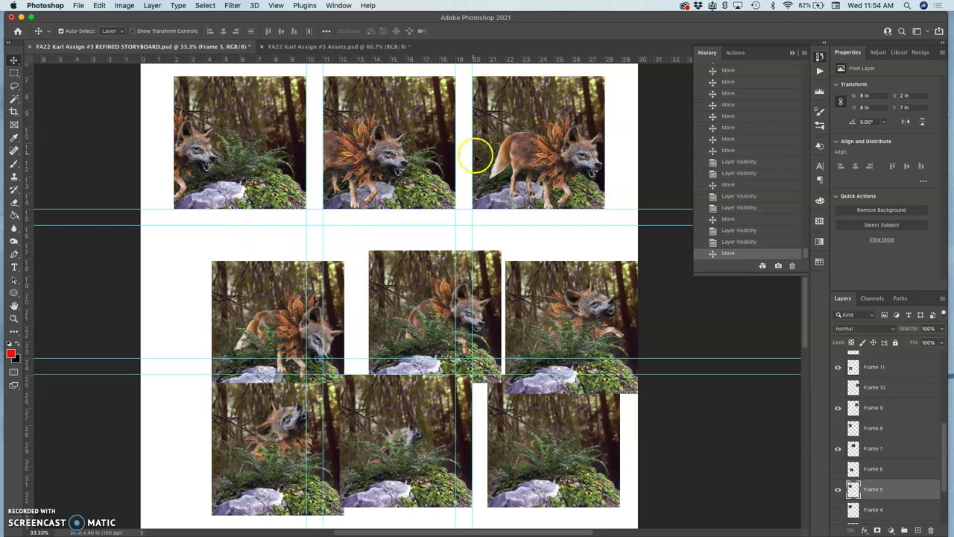
Step: Align Frames 11, 13 and 14 to the guides in the middle row's first, centre and last slots
left_click_drag(282, 290, 243, 256)
left_click_drag(404, 298, 354, 278)
left_click_drag(522, 289, 482, 237)
left_click(347, 383)
Step: Align Frames 15, 16 and 1 to the guides across the bottom row, with Frame 1 at X 20 in, Y 25 in
scroll(326, 391, "down", 1)
scroll(326, 392, "down", 3)
left_click_drag(280, 366, 240, 357)
left_click_drag(388, 351, 379, 357)
left_click_drag(537, 351, 526, 355)
left_click(590, 415)
Step: Review the rearranged grid and the layer stack, toggling the white Layer 1 background off and on
scroll(596, 421, "up", 5)
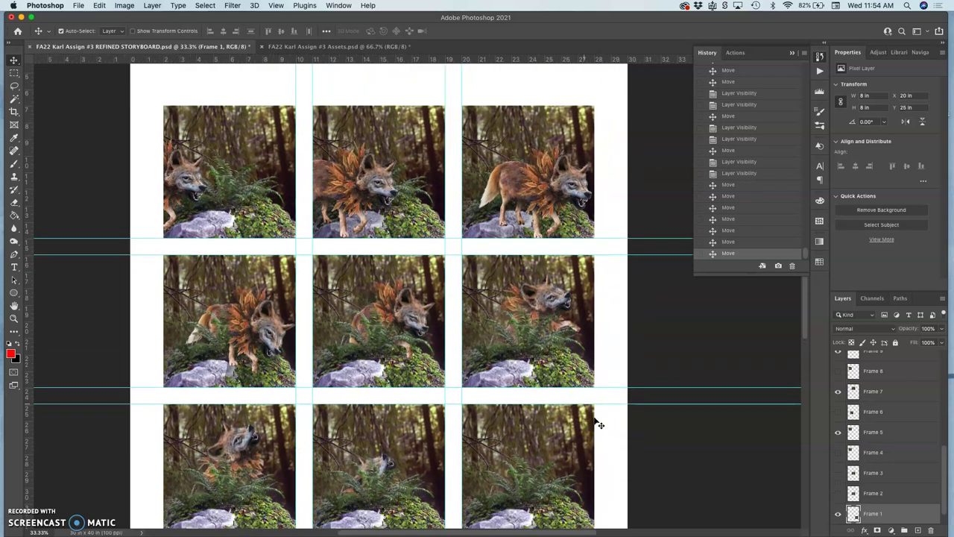
scroll(597, 423, "down", 2)
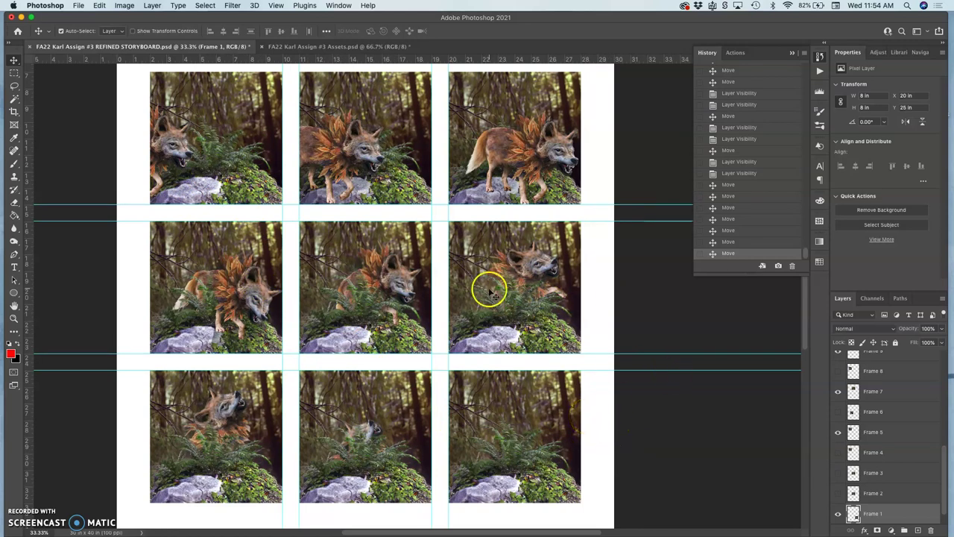
scroll(874, 378, "up", 5)
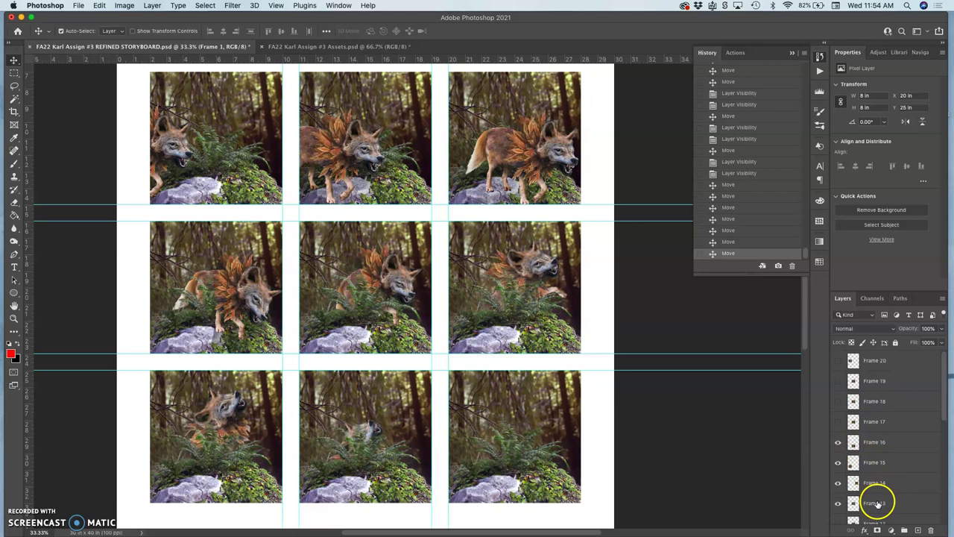
scroll(876, 488, "down", 3)
scroll(872, 506, "down", 3)
scroll(865, 485, "down", 5)
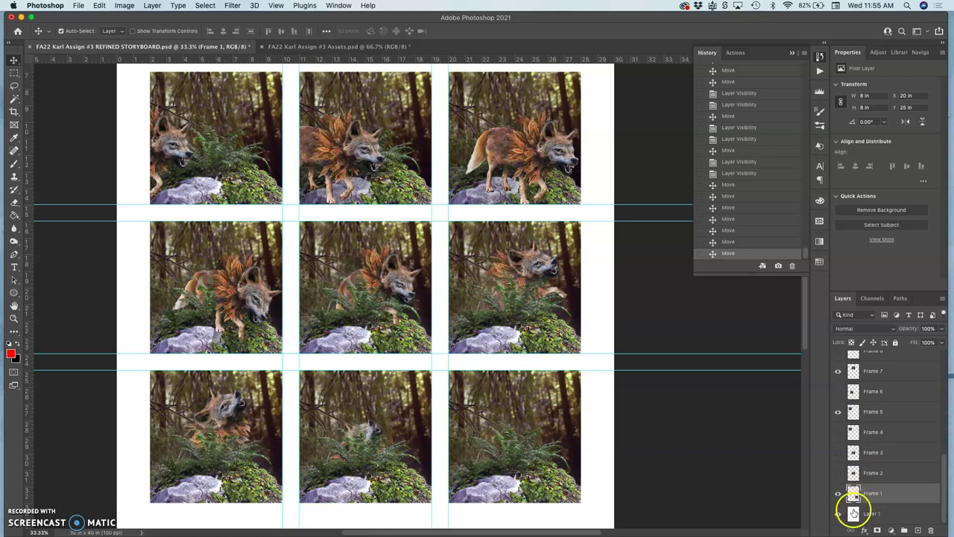
left_click(838, 514)
left_click(838, 513)
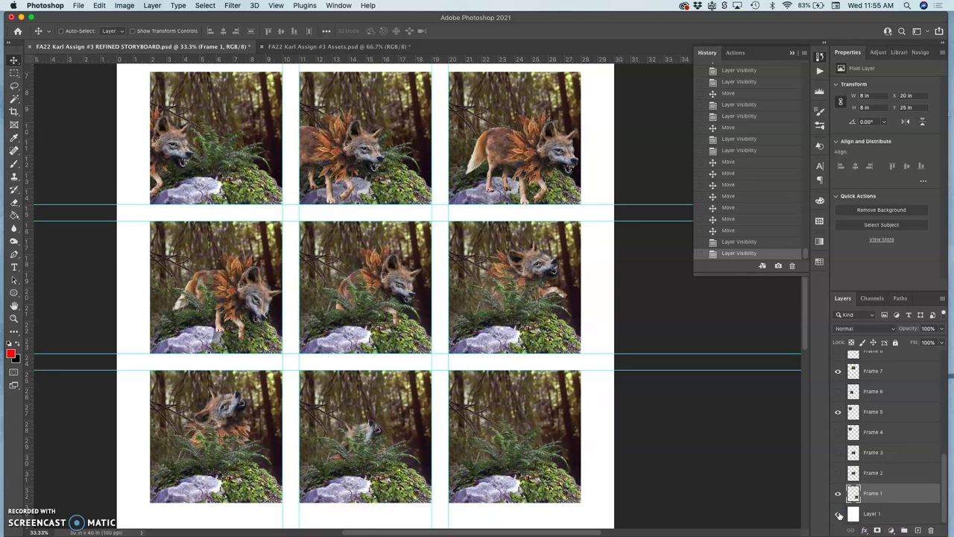
Step: Hide the guides to show the whole page clean, and save the refined storyboard file
key("super+semicolon")
key("super+0")
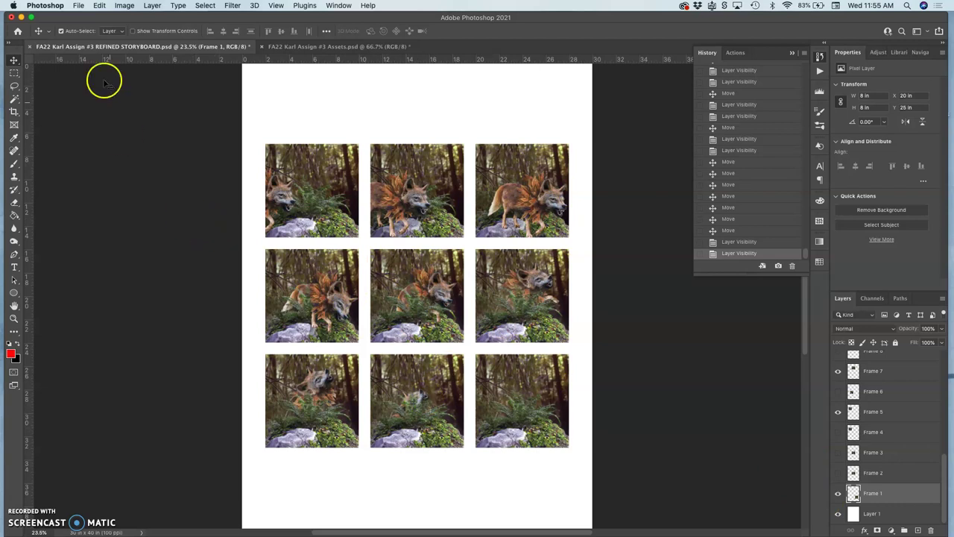
left_click(78, 6)
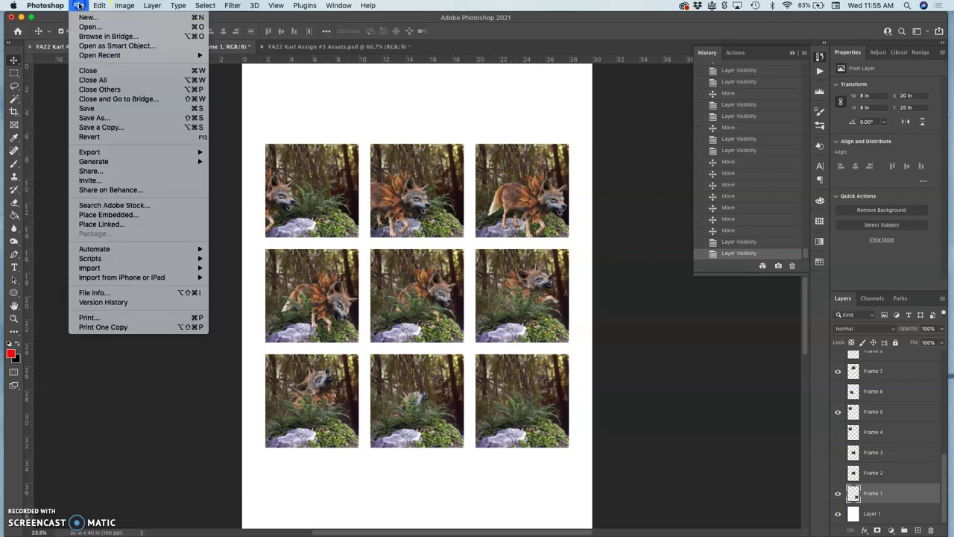
left_click(97, 108)
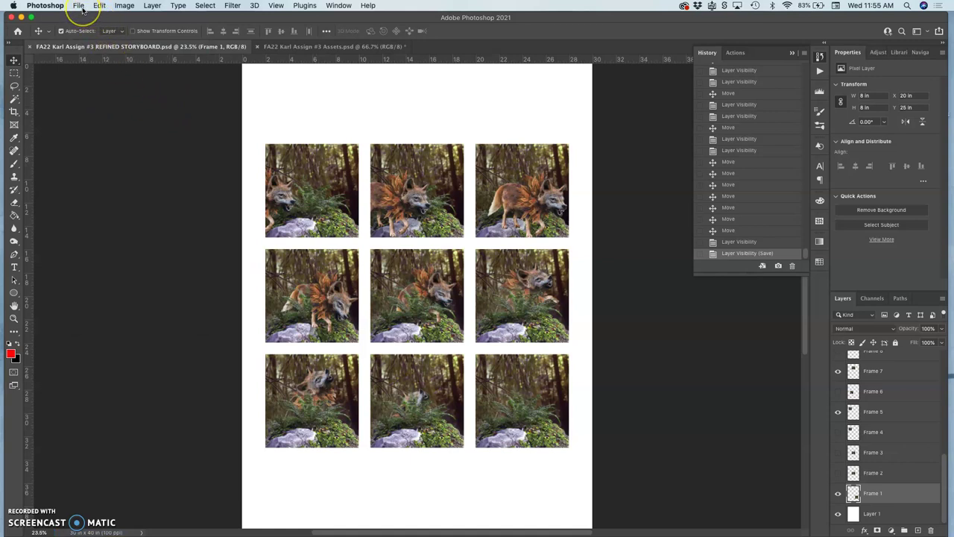
Step: Save a JPEG copy of the refined storyboard in the Assignment #3 GIF Animation folder, accepting the JPEG options
left_click(298, 196)
left_click(79, 5)
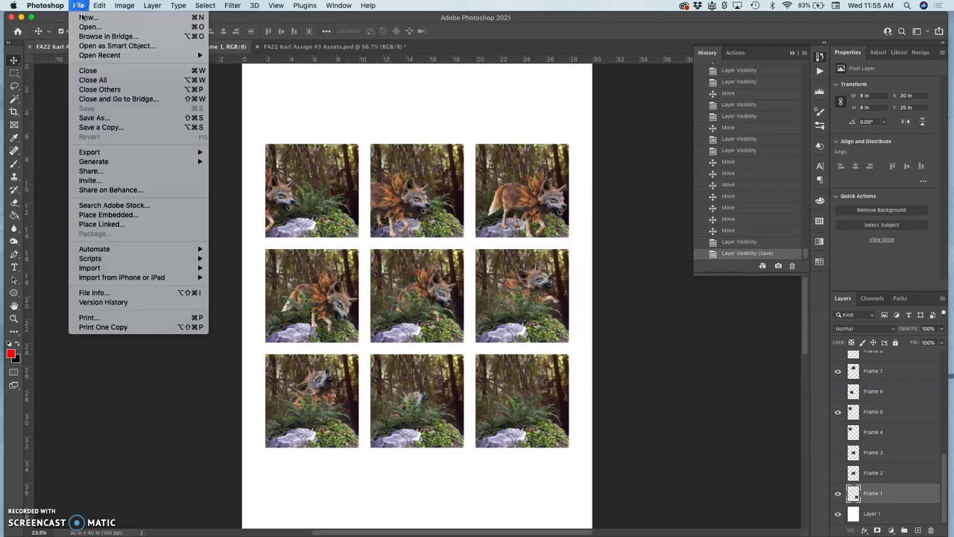
left_click(99, 128)
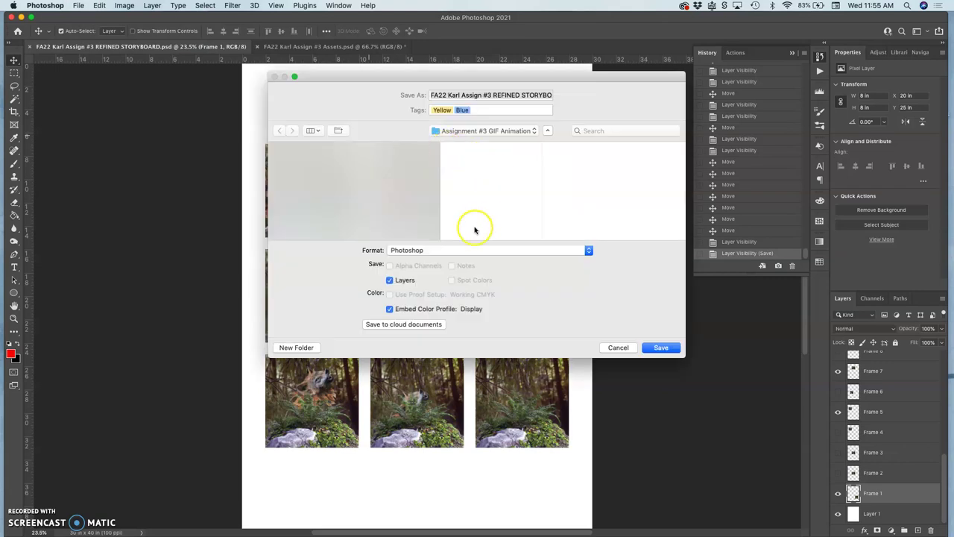
left_click(443, 250)
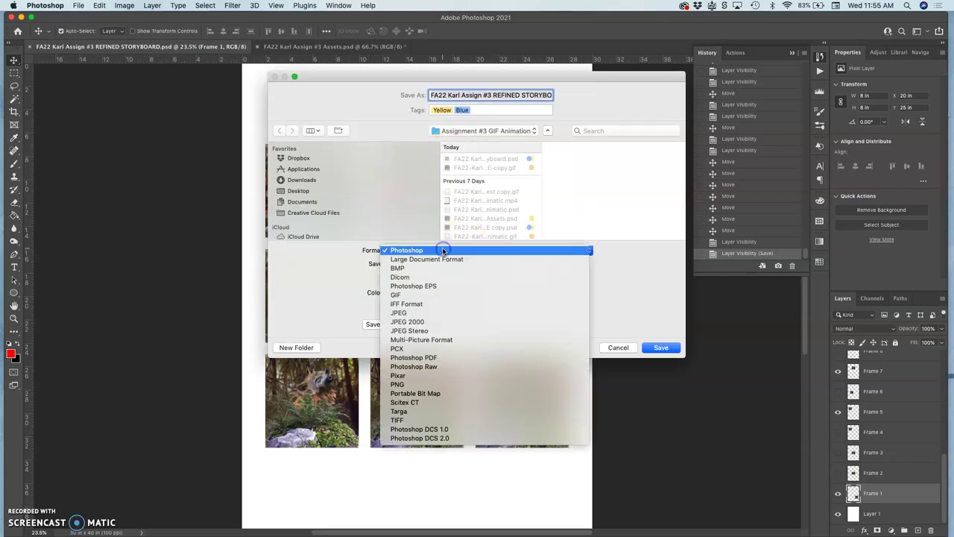
left_click(436, 311)
left_click(659, 349)
left_click(431, 119)
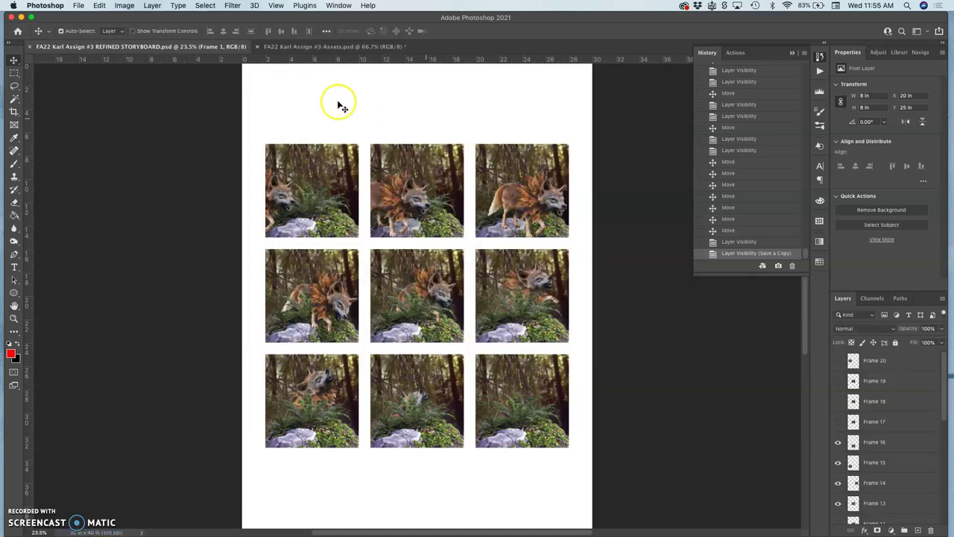
Step: Switch to the Assignment #3 discussion in Chrome and review the instructor example's rough sketch, animatic, final GIF and refined storyboard sections
left_click(21, 16)
left_click(318, 162)
scroll(446, 258, "down", 5)
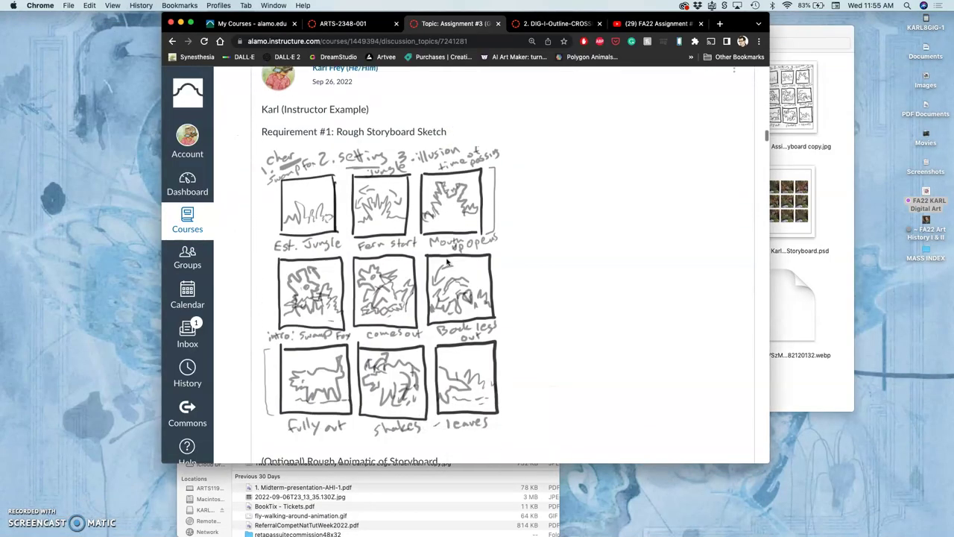
scroll(447, 261, "up", 1)
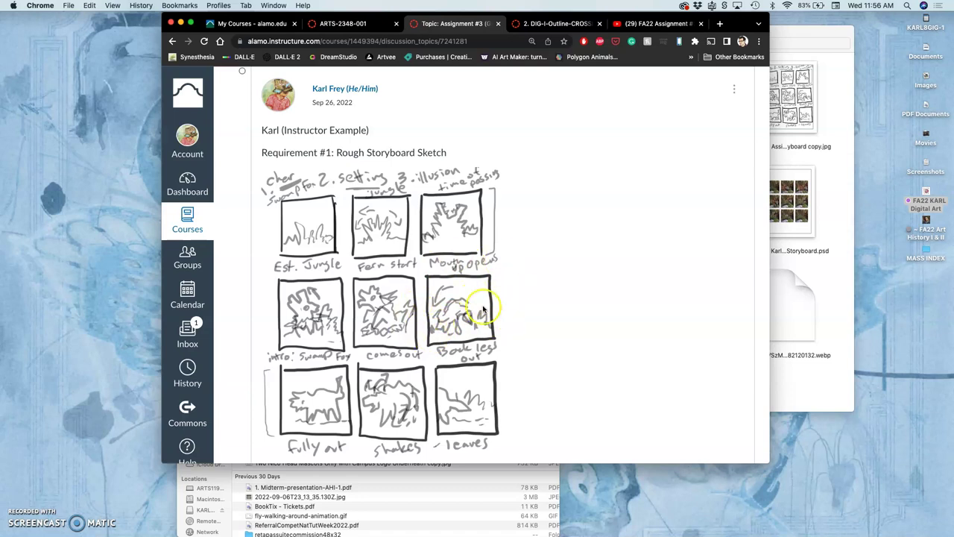
scroll(469, 317, "down", 15)
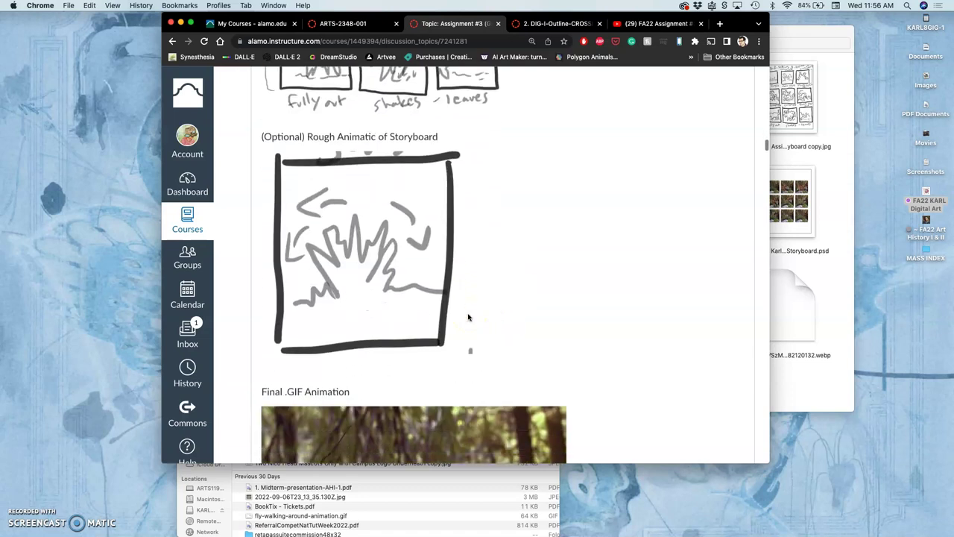
scroll(468, 317, "up", 1)
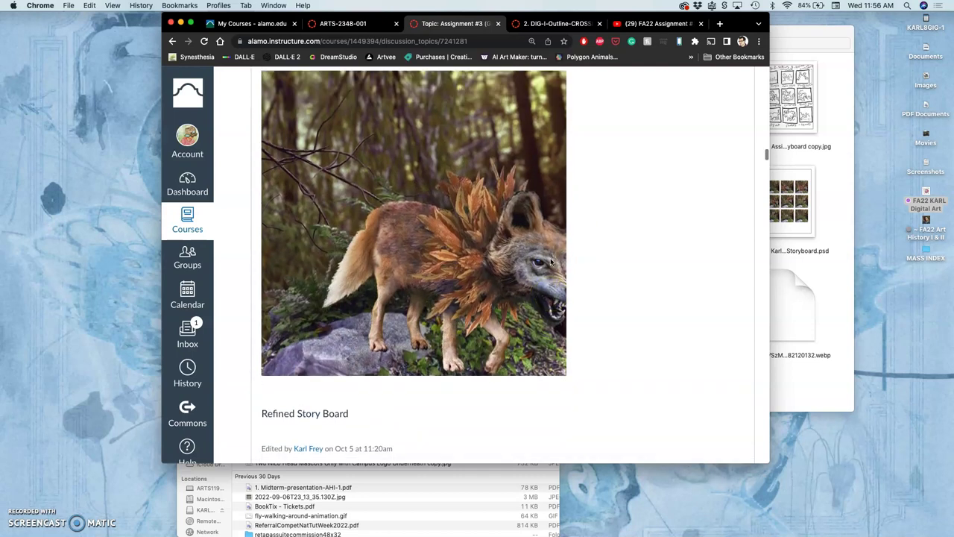
scroll(550, 262, "up", 5)
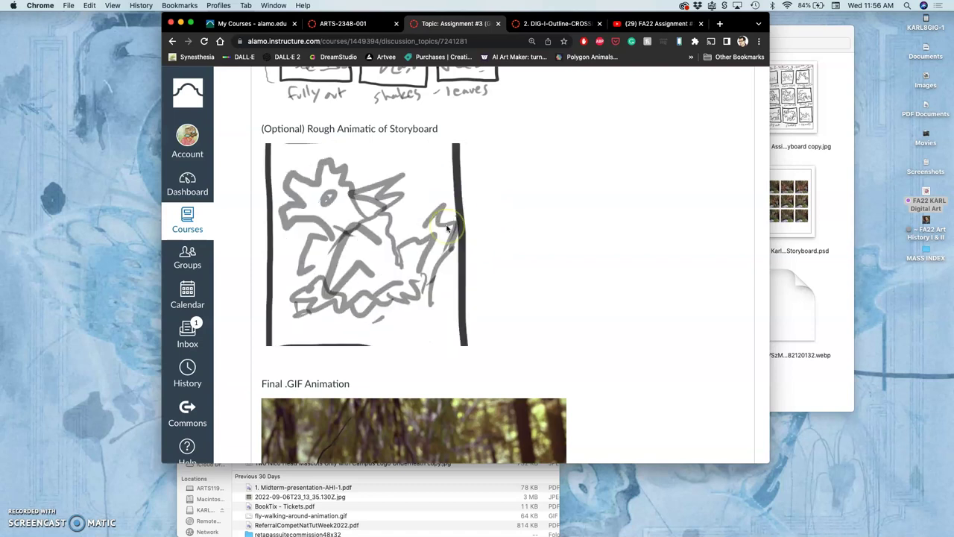
scroll(736, 208, "up", 8)
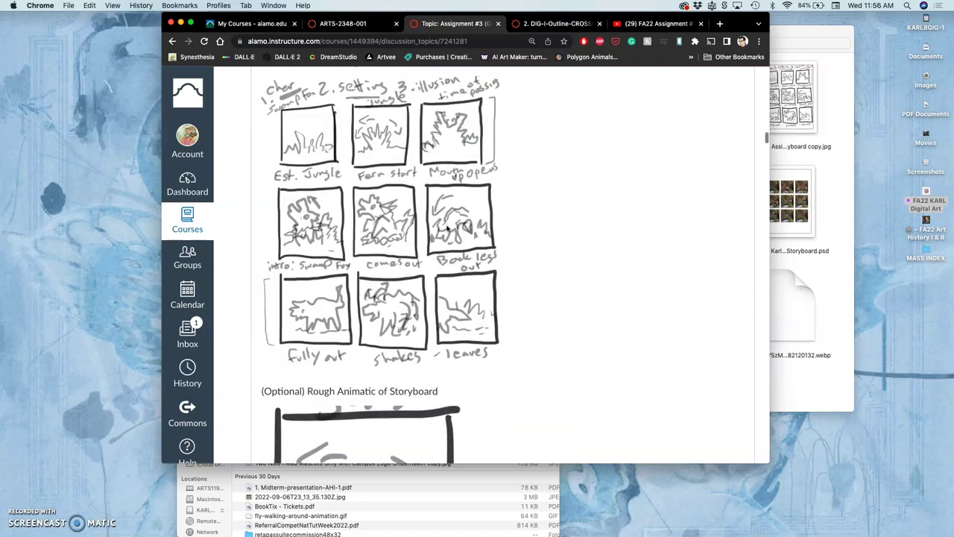
Step: Open the instructor example post for editing and correct its closing heading to "Refined Storyboard"
left_click(734, 170)
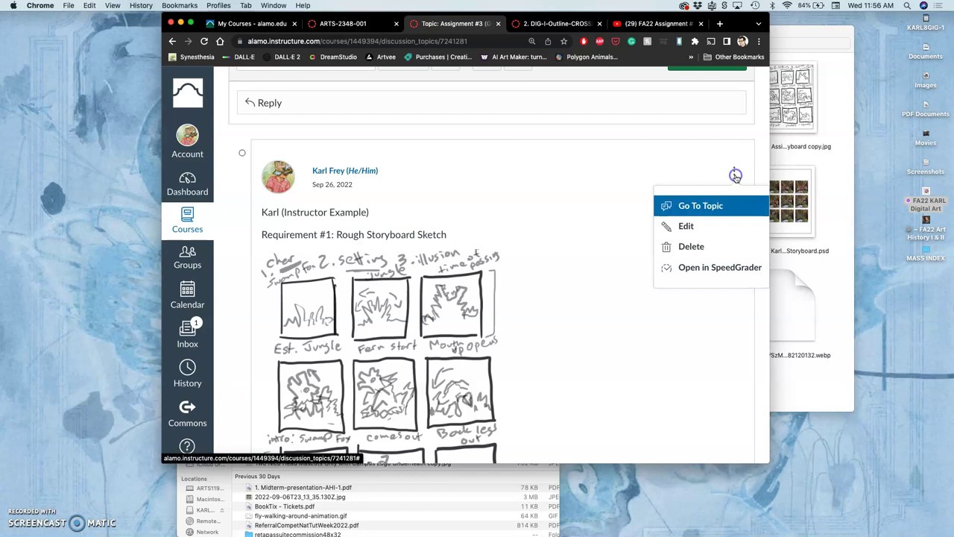
left_click(688, 225)
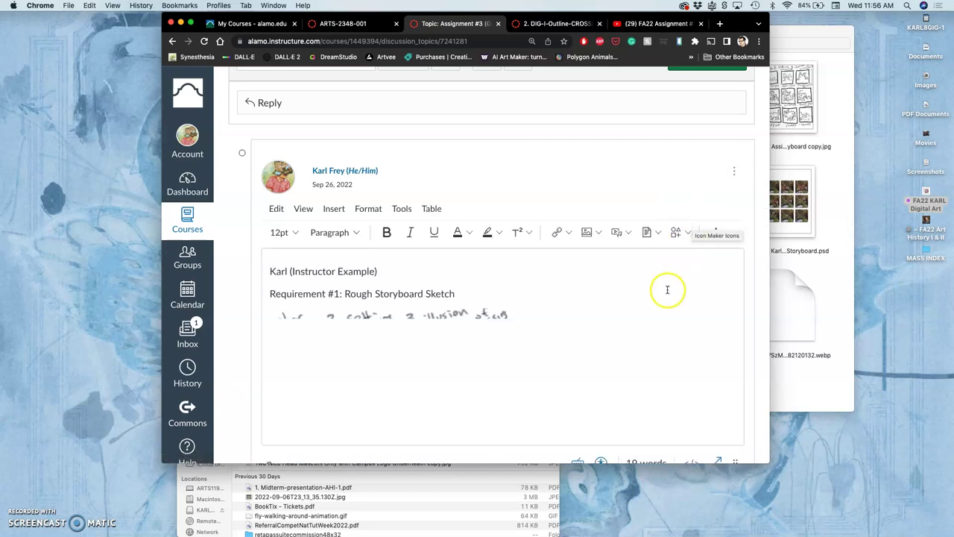
scroll(646, 312, "down", 5)
scroll(647, 312, "down", 10)
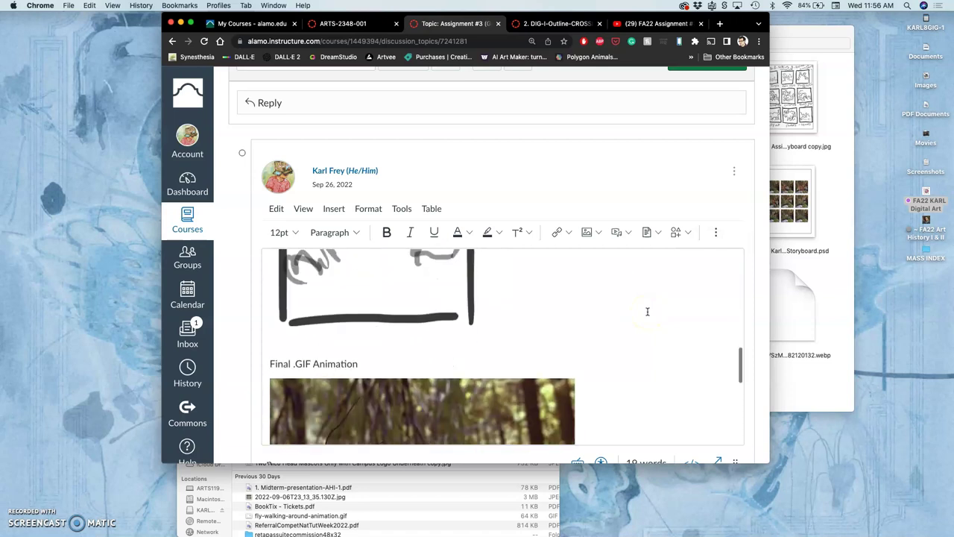
left_click(646, 313)
scroll(638, 317, "down", 2)
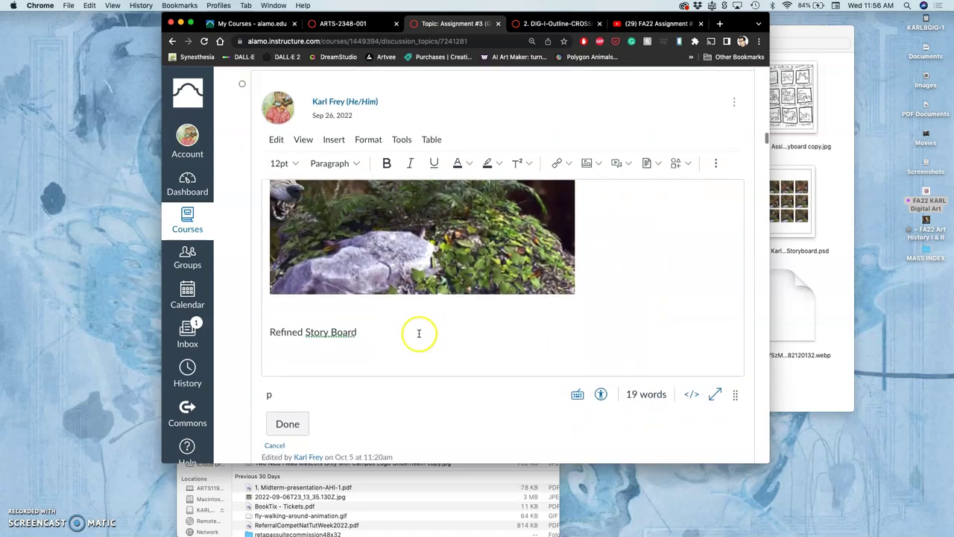
left_click(334, 334)
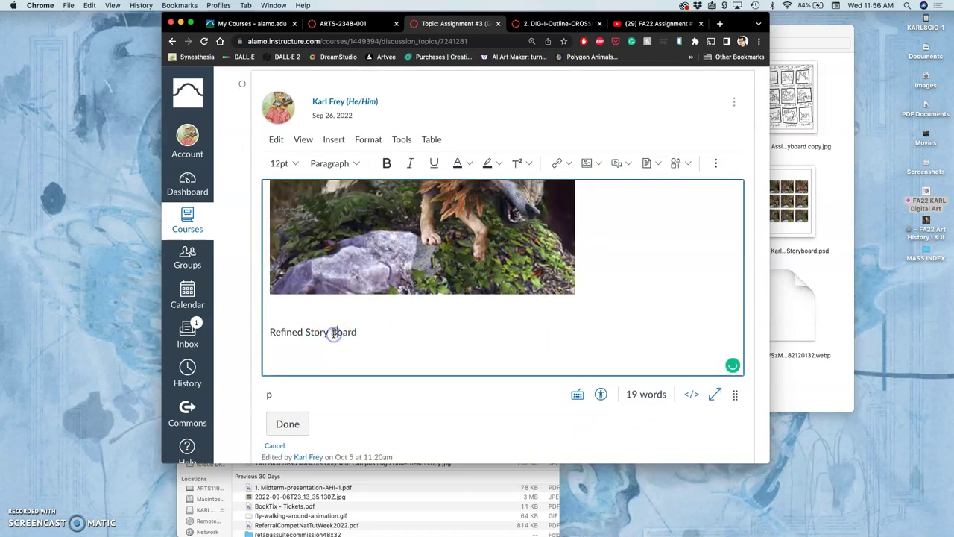
key("BackSpace")
key("BackSpace")
type("b")
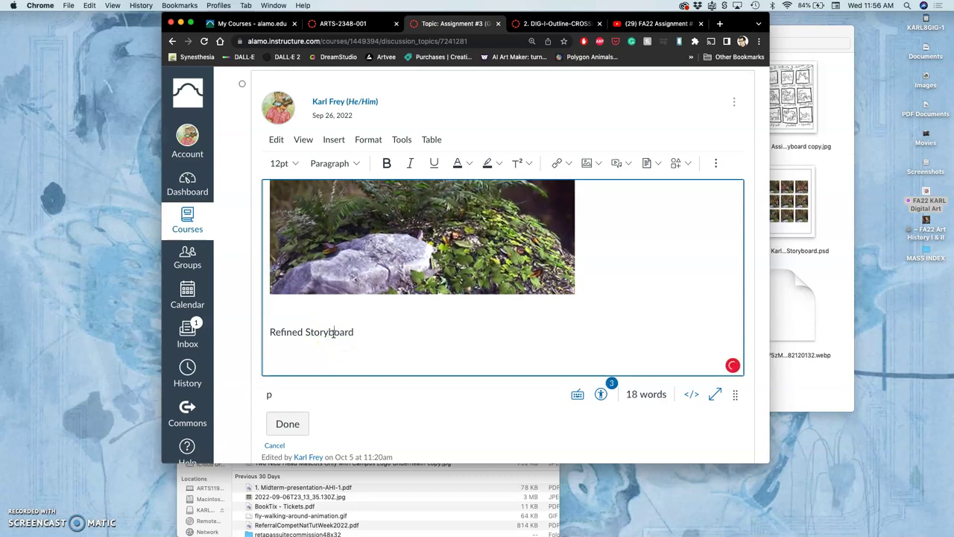
Step: Start an image upload in the post and supply the refined storyboard JPEG copy from the Assignment #3 GIF Animation folder
left_click(587, 162)
left_click(827, 219)
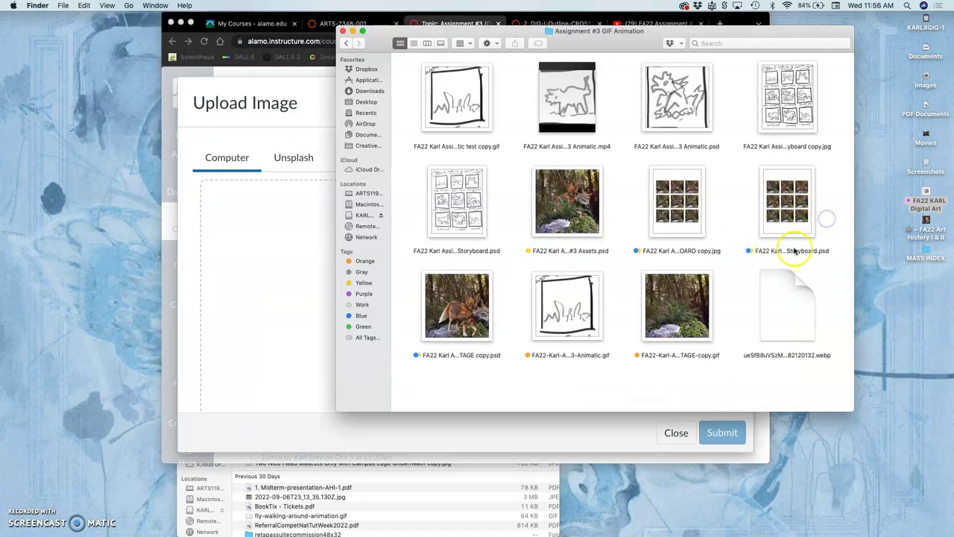
left_click(692, 225)
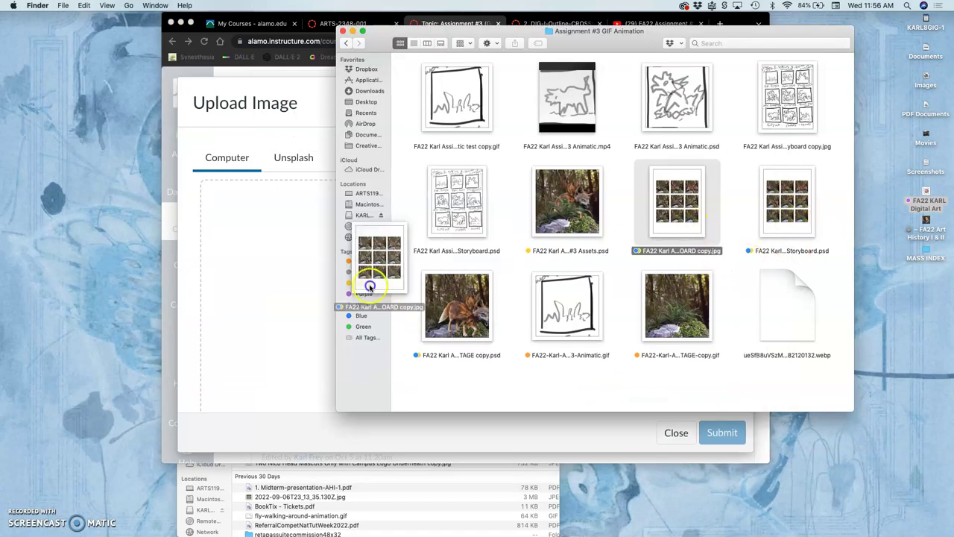